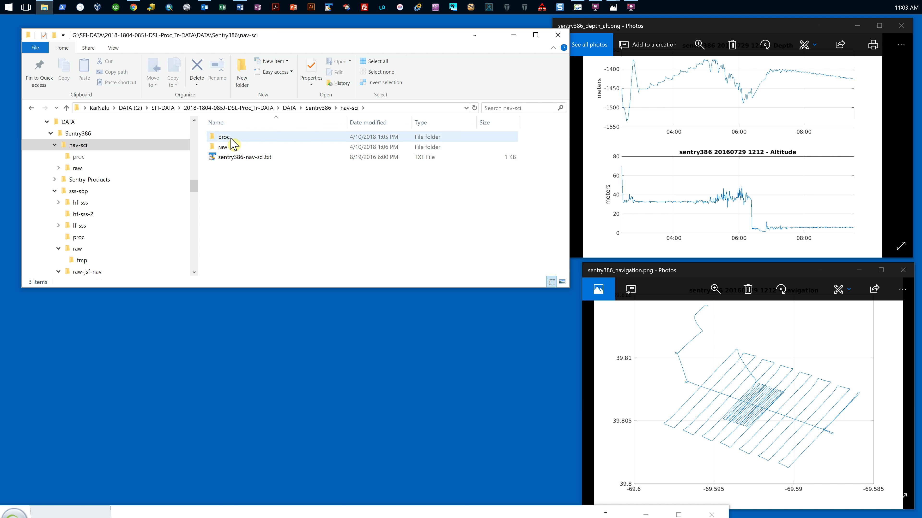
Step: Open nav_injector_sentry386_20160729_1212.nav from the proc folder in TextPad and select the fifth navigation record
double_click(231, 137)
left_click(274, 157)
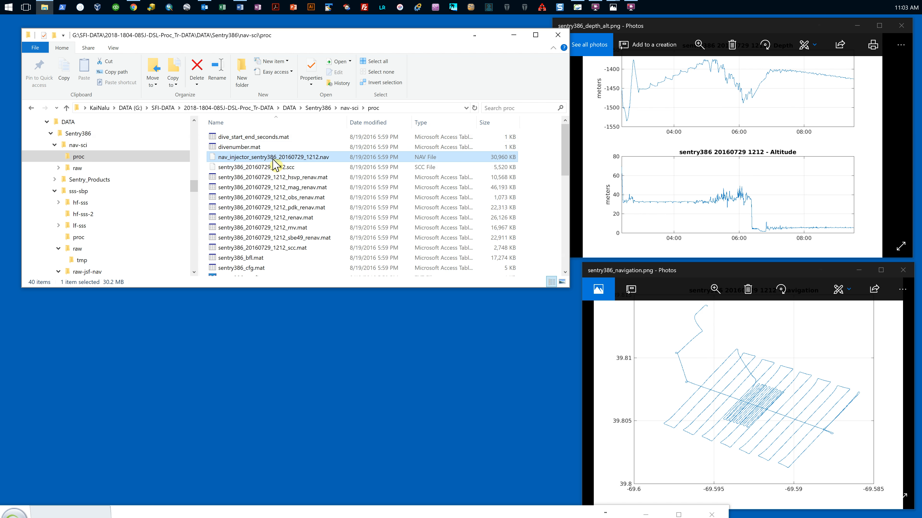
right_click(335, 163)
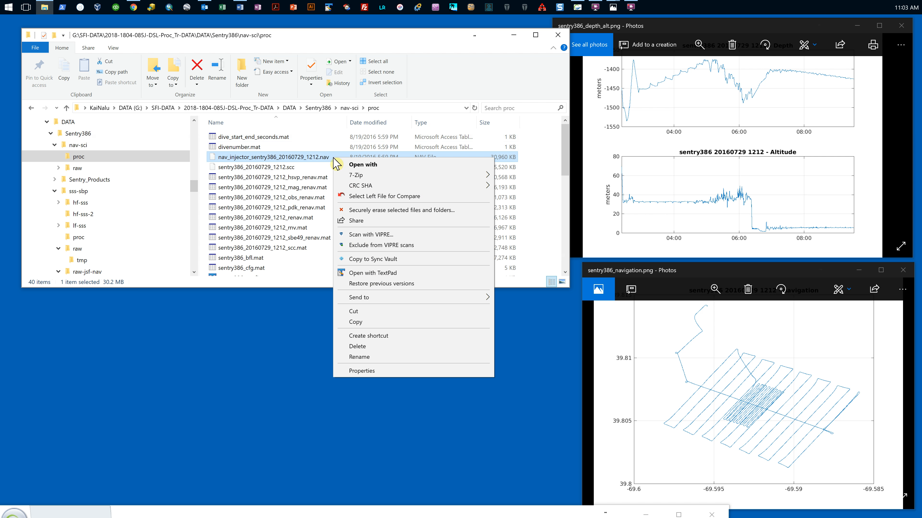
left_click(373, 274)
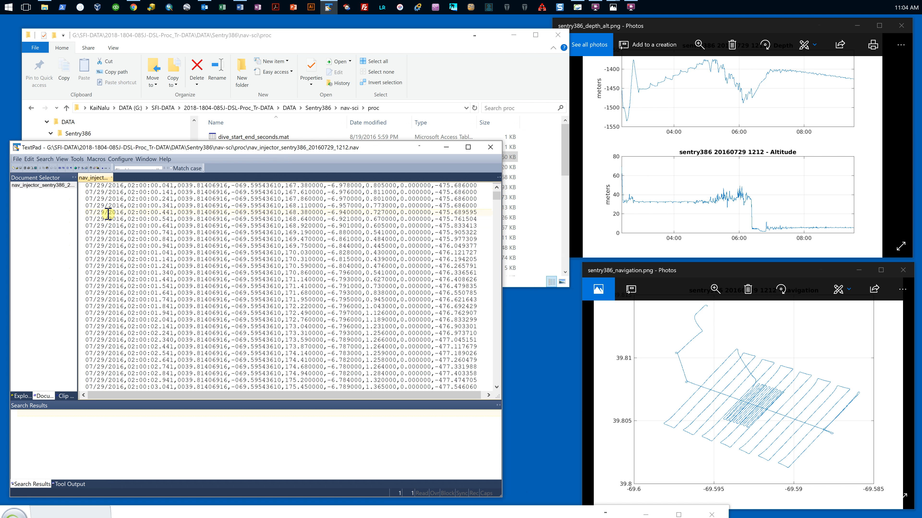
double_click(108, 213)
triple_click(109, 213)
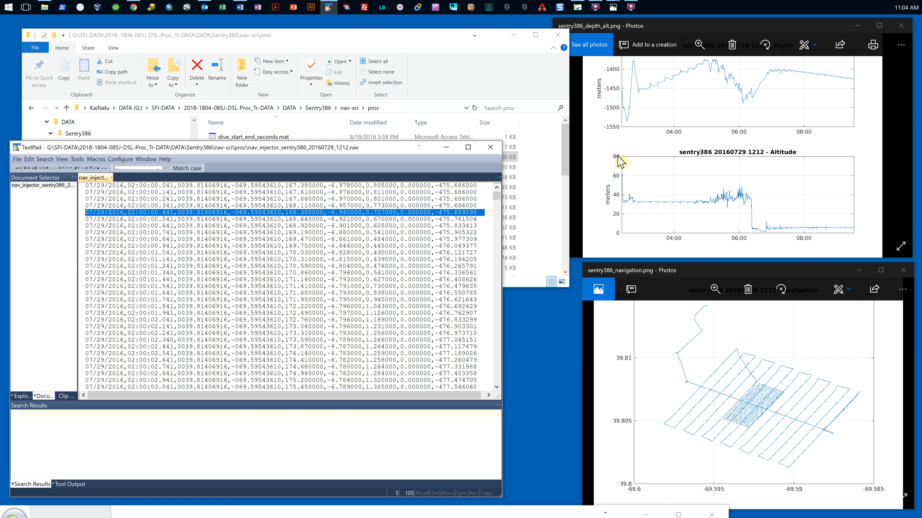
Step: Switch to SonarWiz 7, launch its NavInjectorPro utility and close the SonarWiz window
mouse_move(579, 10)
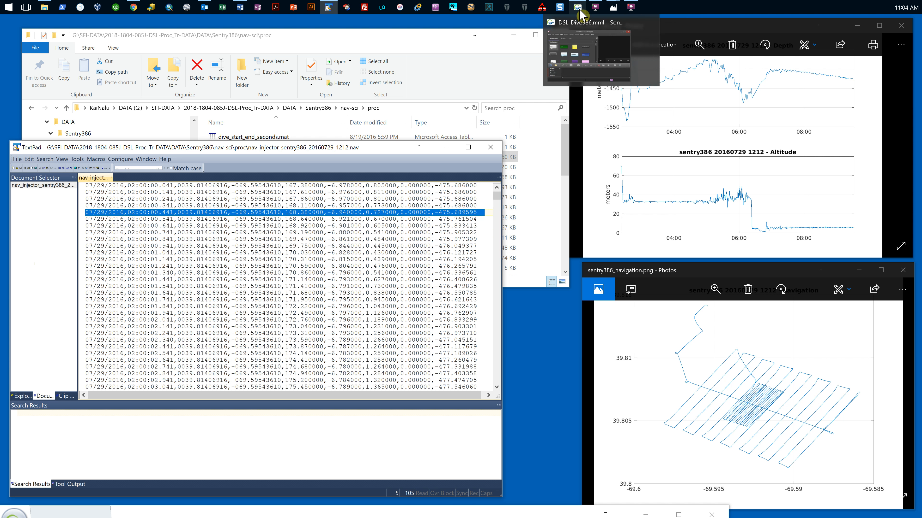
left_click_drag(348, 511, 365, 73)
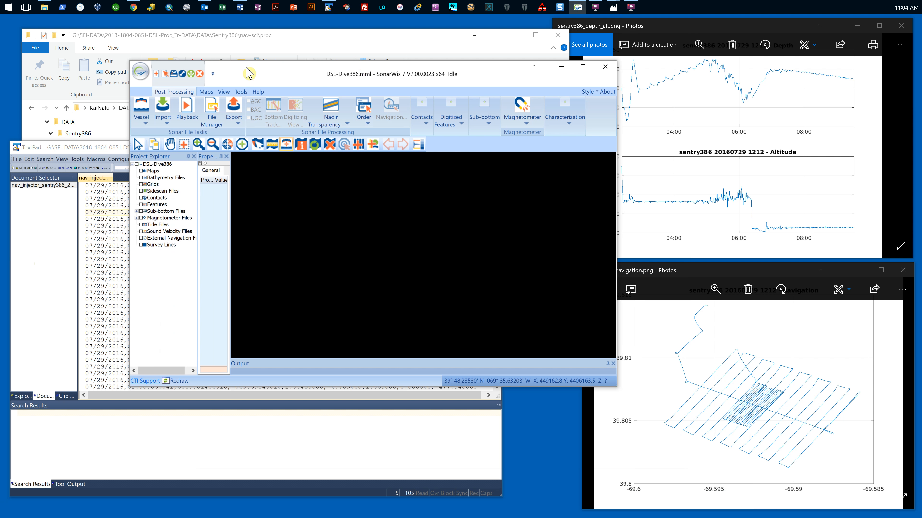
left_click(240, 92)
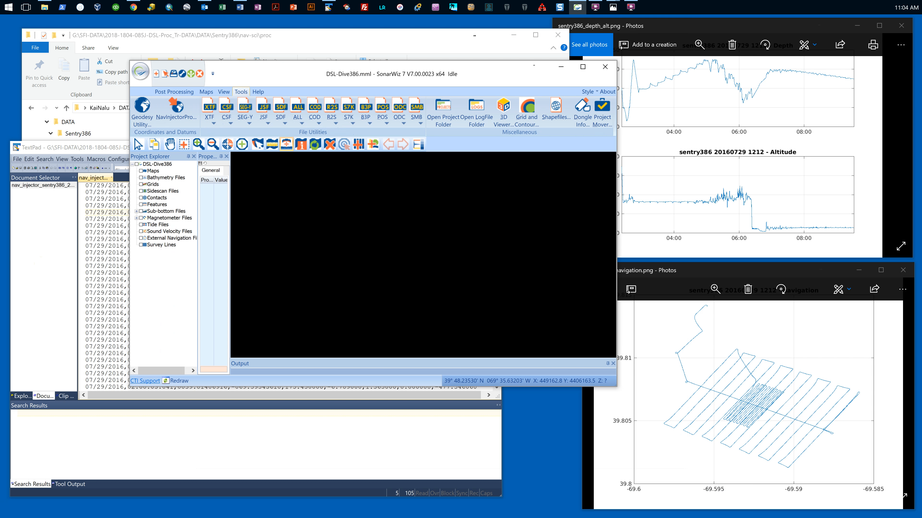
left_click(179, 116)
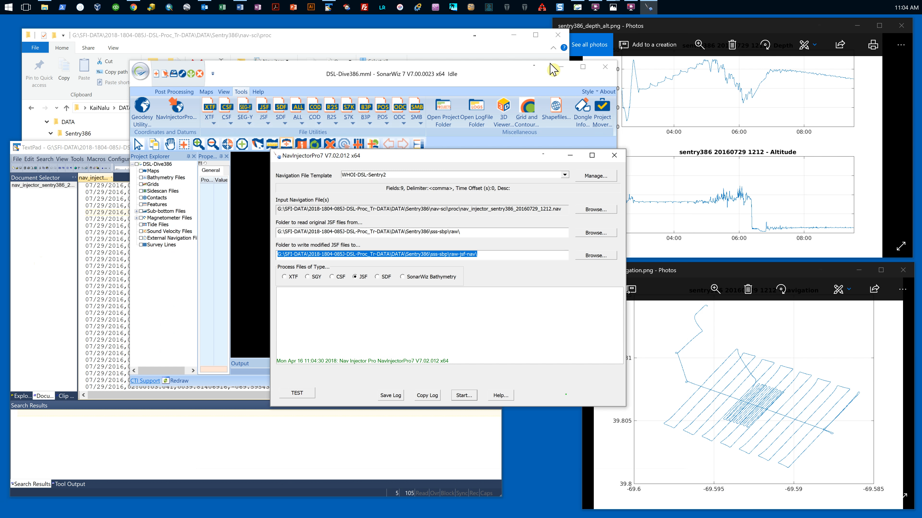
left_click(605, 66)
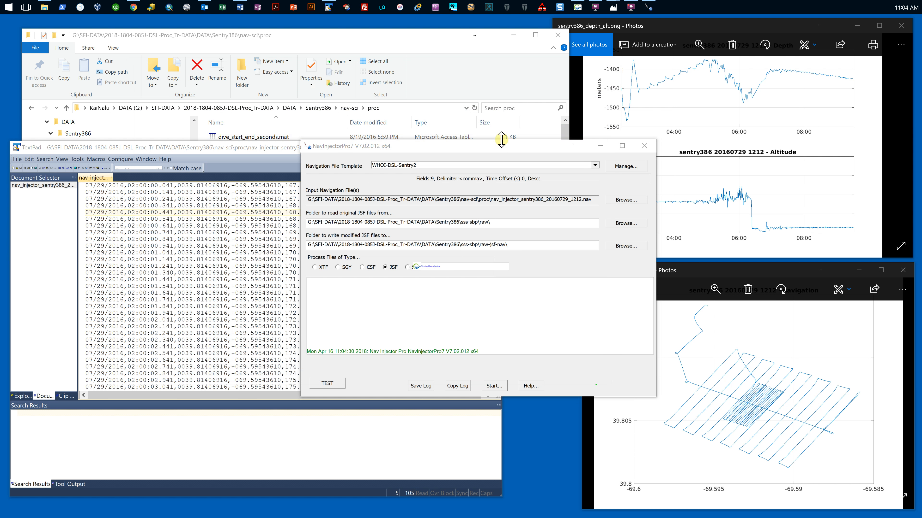
Step: Choose the WHOI:Date,Time,Easting,Northing,Lat,Lon,Hdg(deg),Pitch(deg),Roll(deg),FDep(m) navigation file template and move the NavInjectorPro window clear of the navigation records
left_click(595, 165)
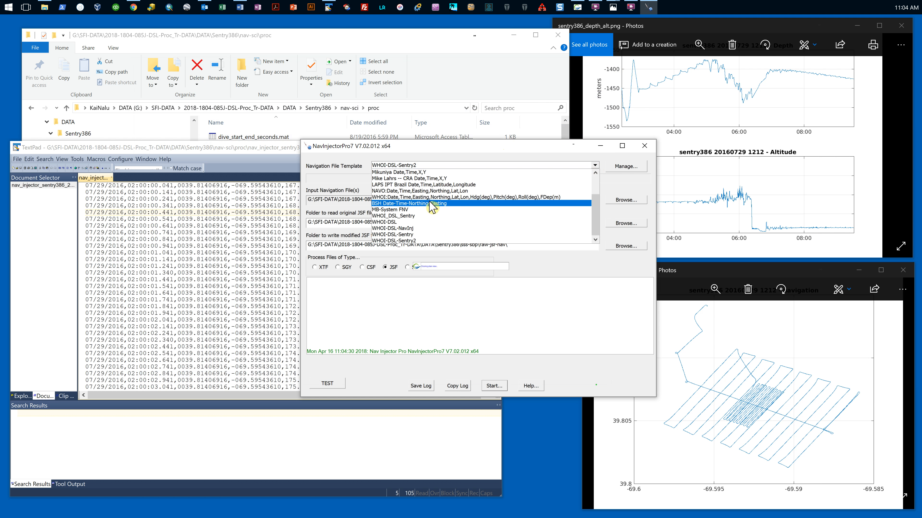
left_click(430, 199)
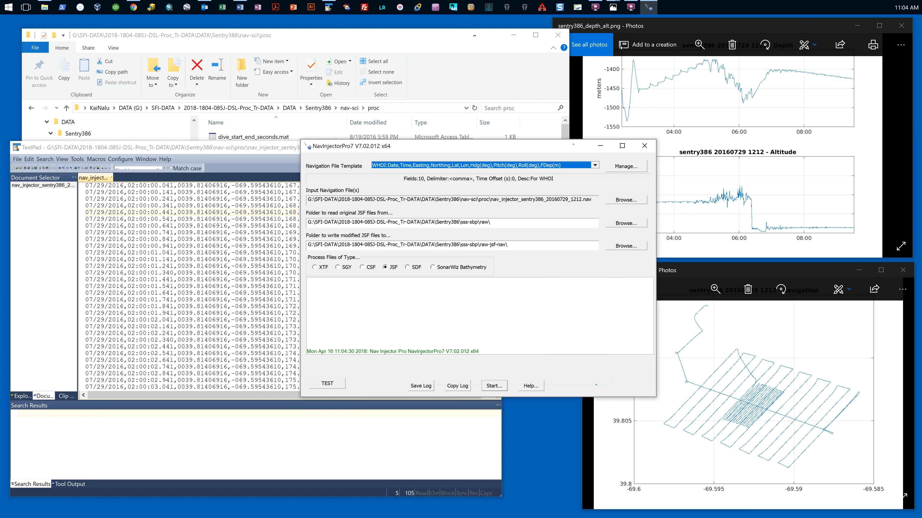
left_click_drag(487, 148, 665, 163)
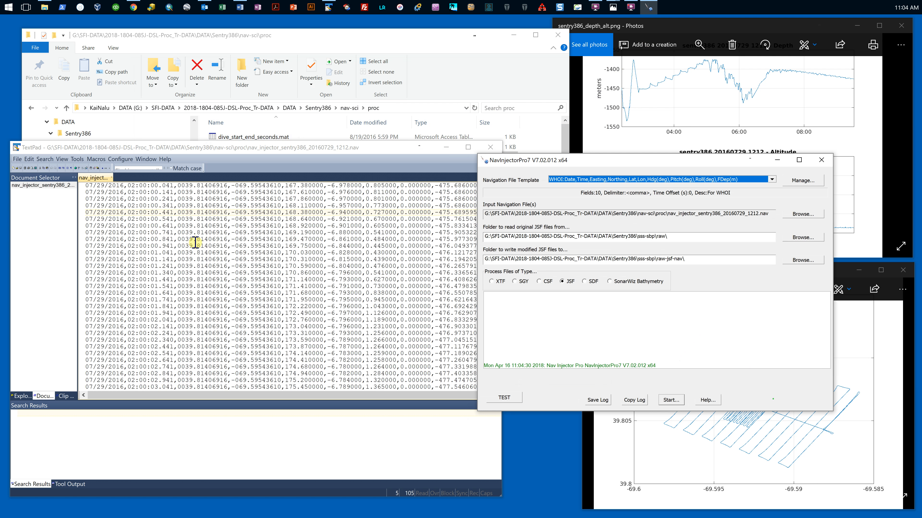
Step: Add a navigation template named WHOI-DSL-S and give it a Date field at index 0 in MM/DD/YYYY format
left_click(801, 181)
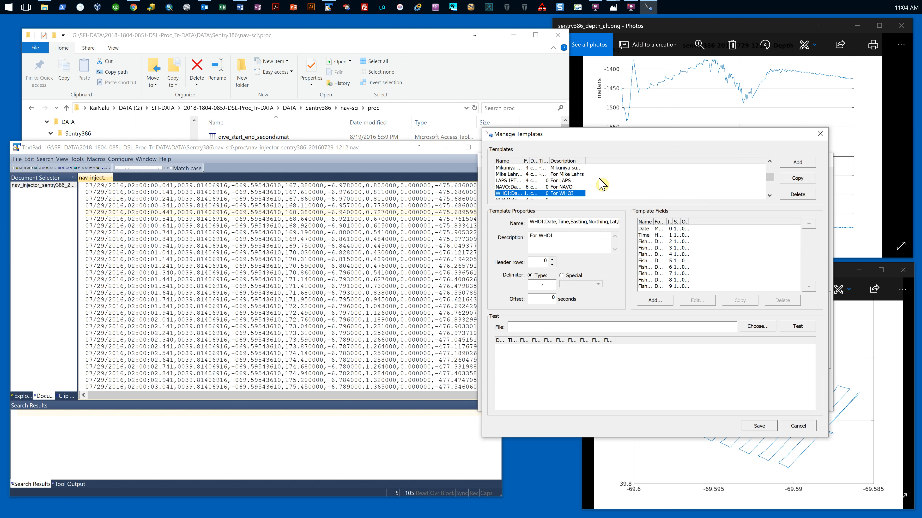
left_click(793, 166)
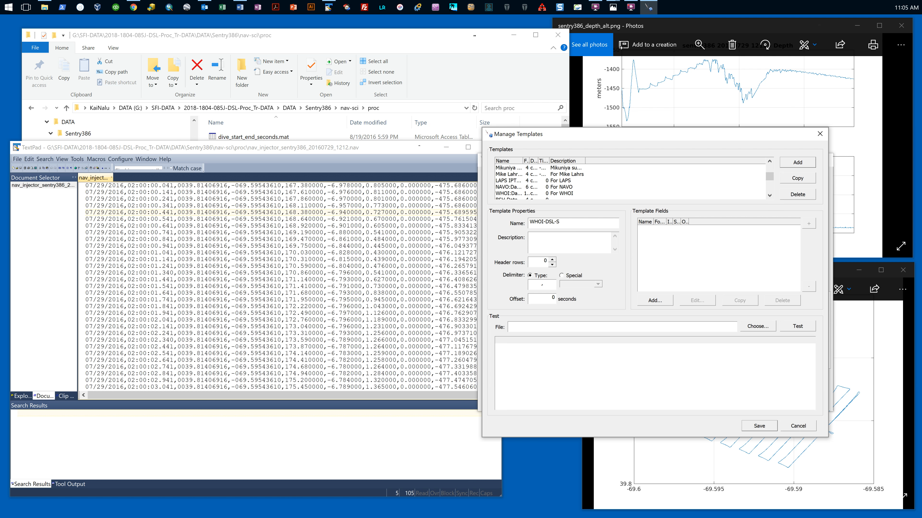
left_click(657, 301)
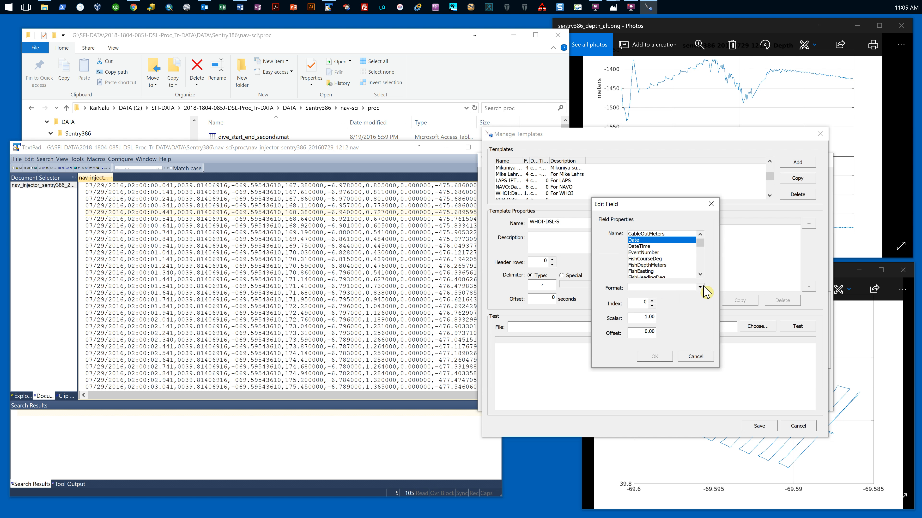
left_click(700, 287)
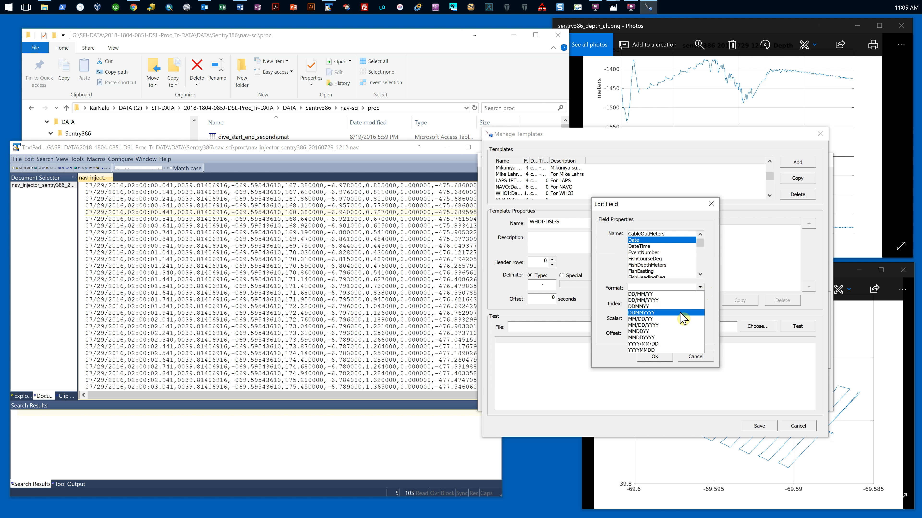
left_click(657, 325)
left_click(652, 355)
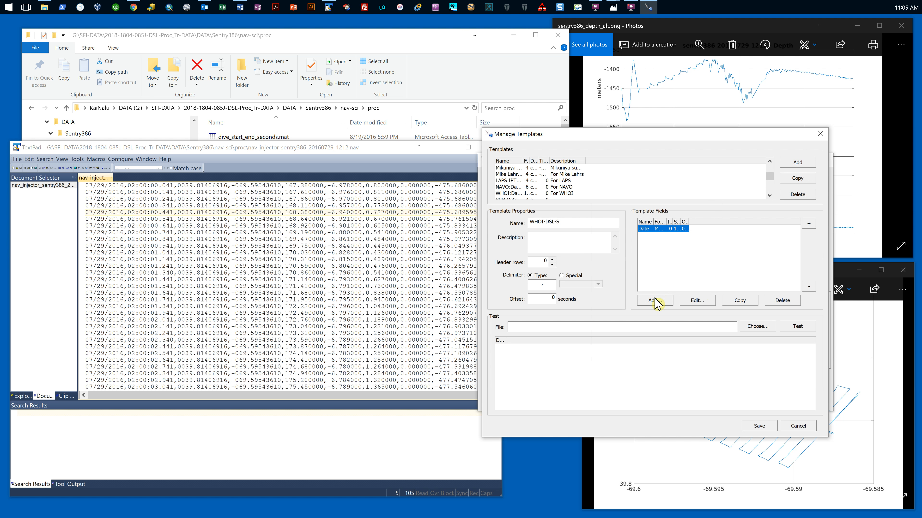
Step: Add a Time field at index 1 in HH:MM:SS.sss format to the WHOI-DSL-S template
left_click(655, 302)
left_click(650, 253)
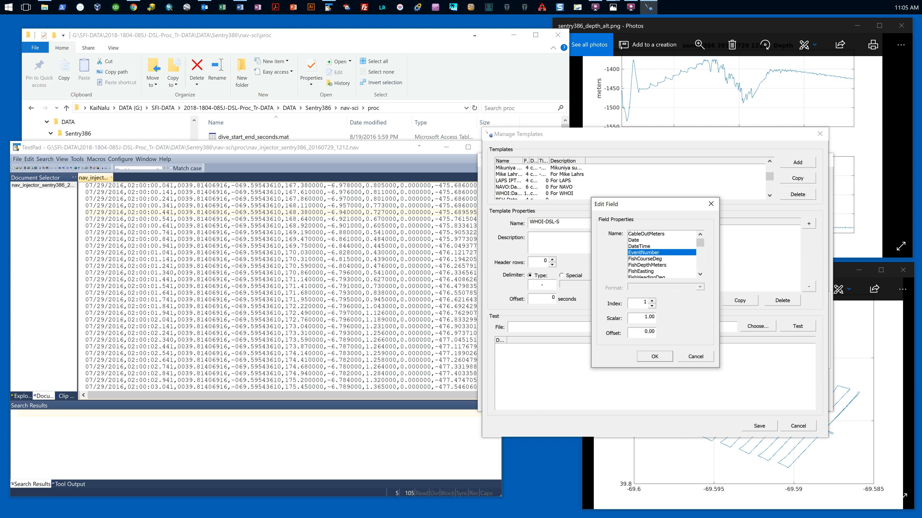
scroll(650, 252, "down", 10)
left_click(649, 258)
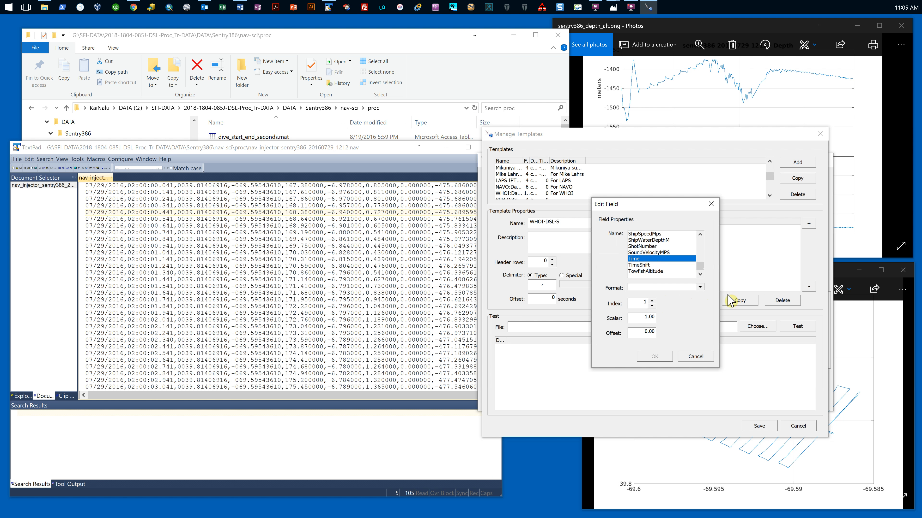
left_click(700, 288)
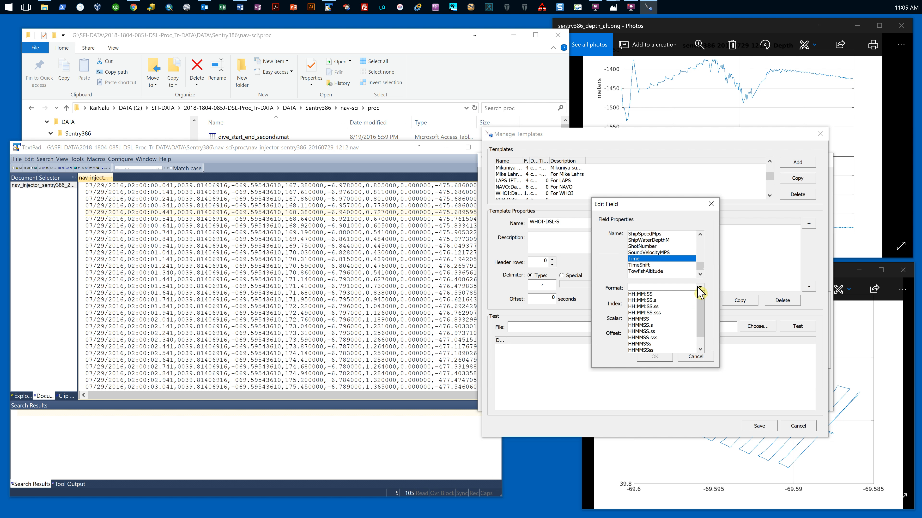
left_click(665, 318)
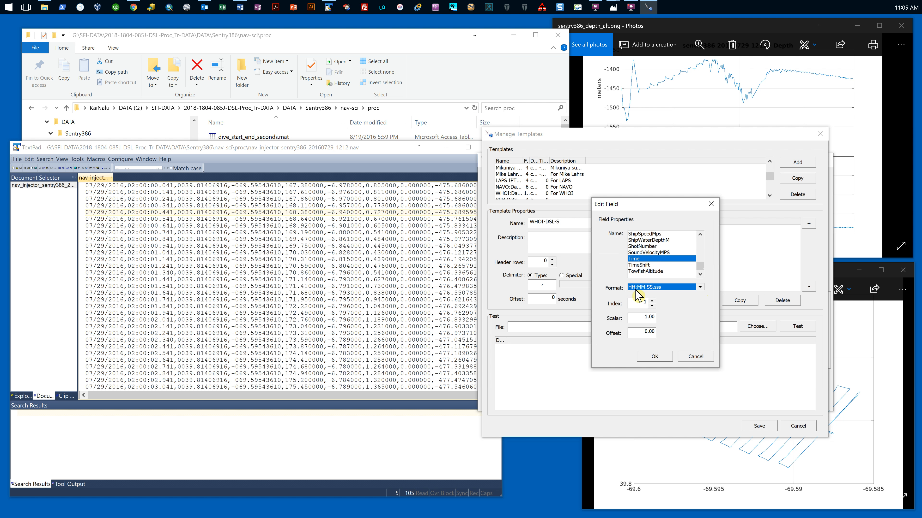
left_click(655, 357)
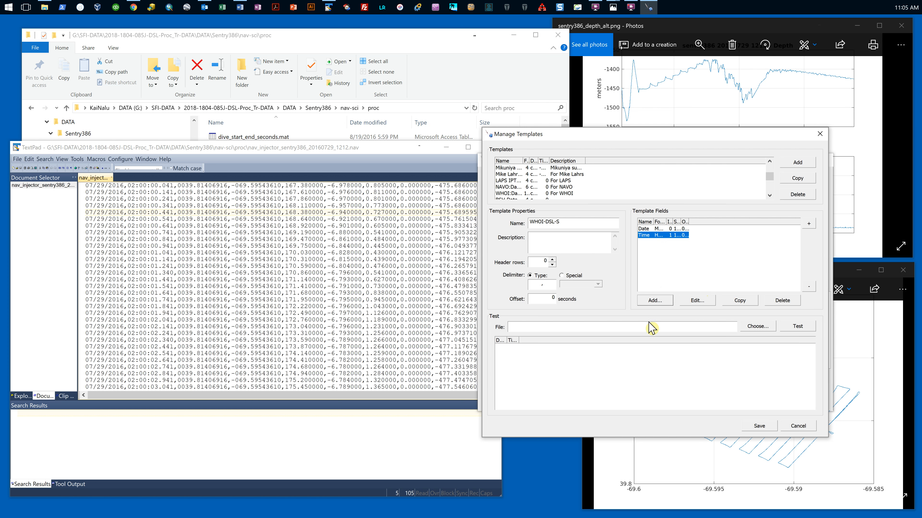
Step: Add a FishLatitude field at index 2 in DDD.ddd format to the template
left_click(653, 301)
scroll(649, 264, "down", 2)
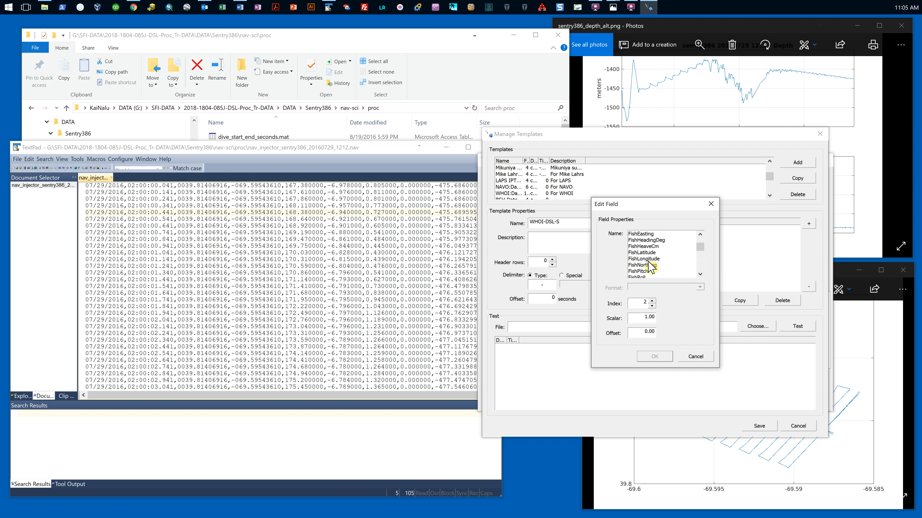
left_click(653, 253)
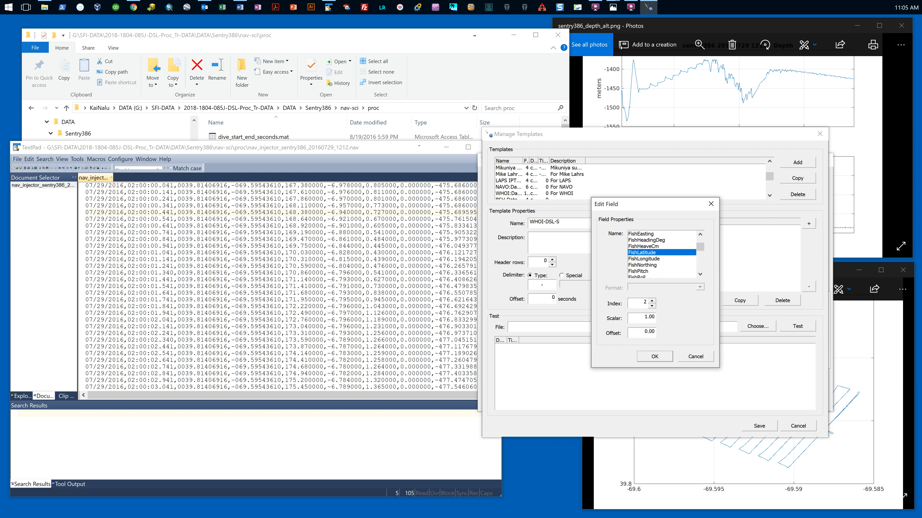
left_click(700, 287)
left_click(648, 307)
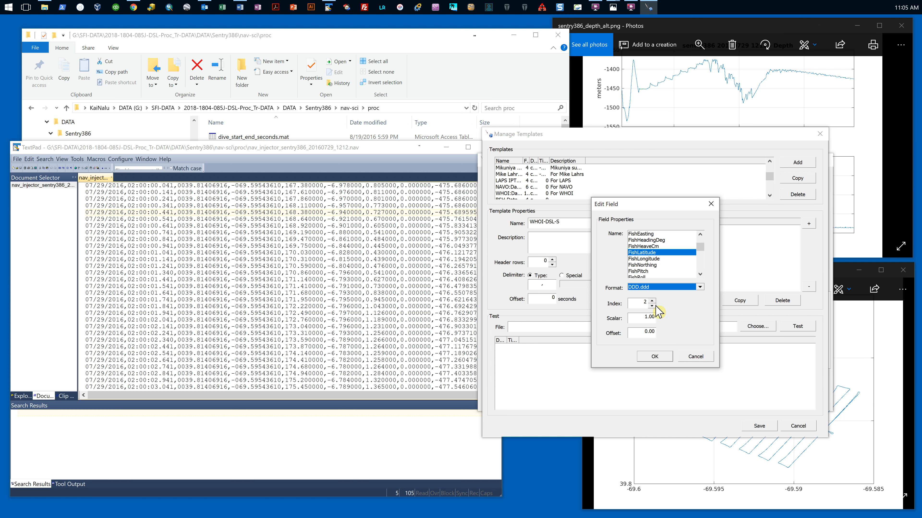
left_click(659, 358)
Step: Add a FishLongitude field at index 3 in DDD.ddd format to the template
left_click(662, 303)
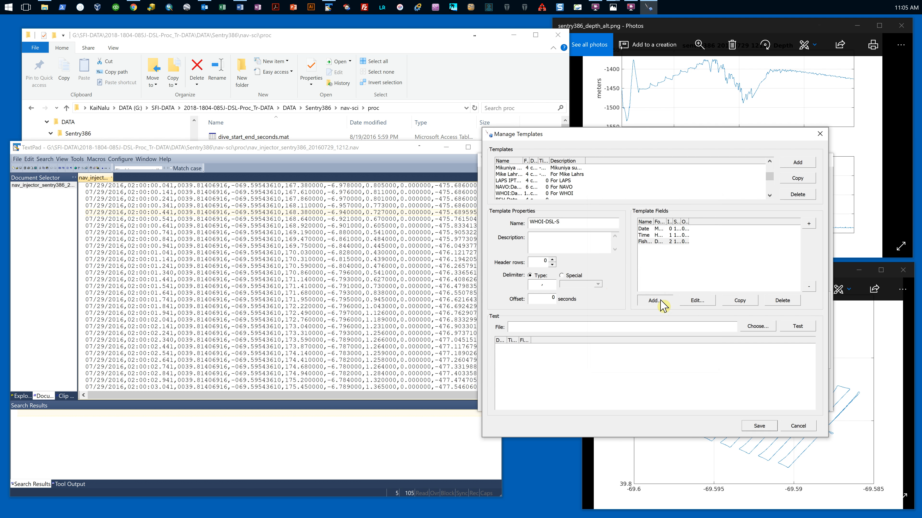
scroll(660, 273, "down", 2)
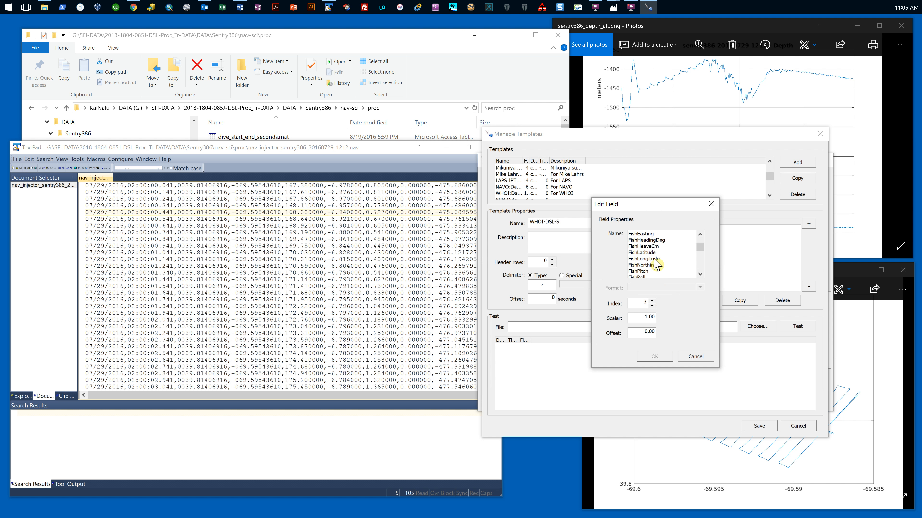
left_click(658, 258)
left_click(702, 291)
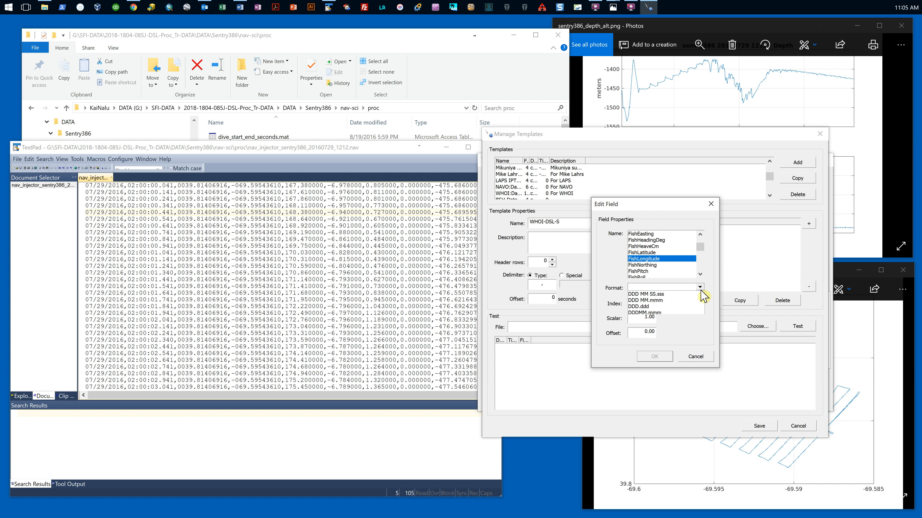
left_click(651, 307)
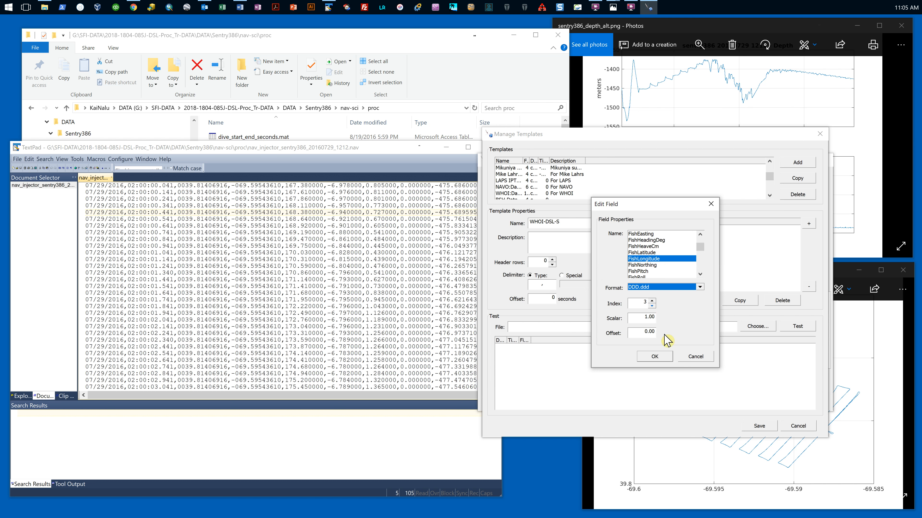
left_click(659, 358)
Step: Add a FishHeadingDeg field at index 4 to the template
left_click(663, 300)
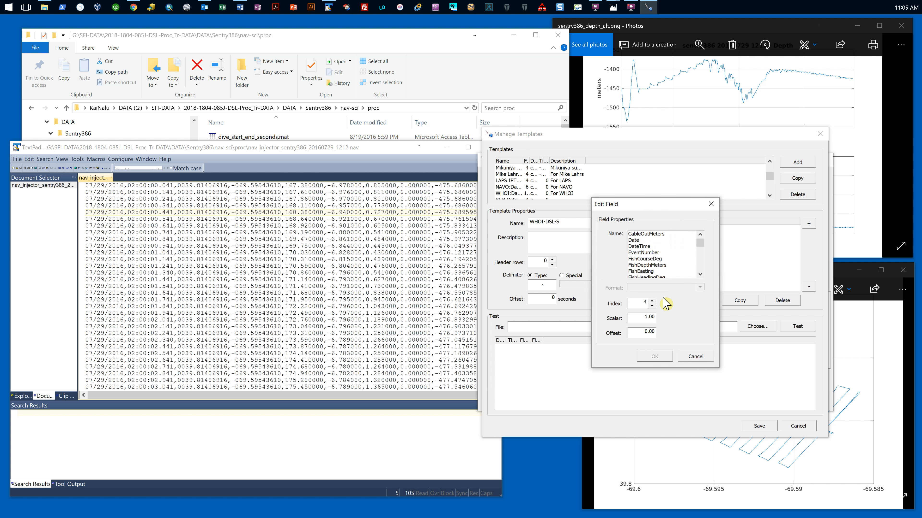
scroll(658, 252, "down", 1)
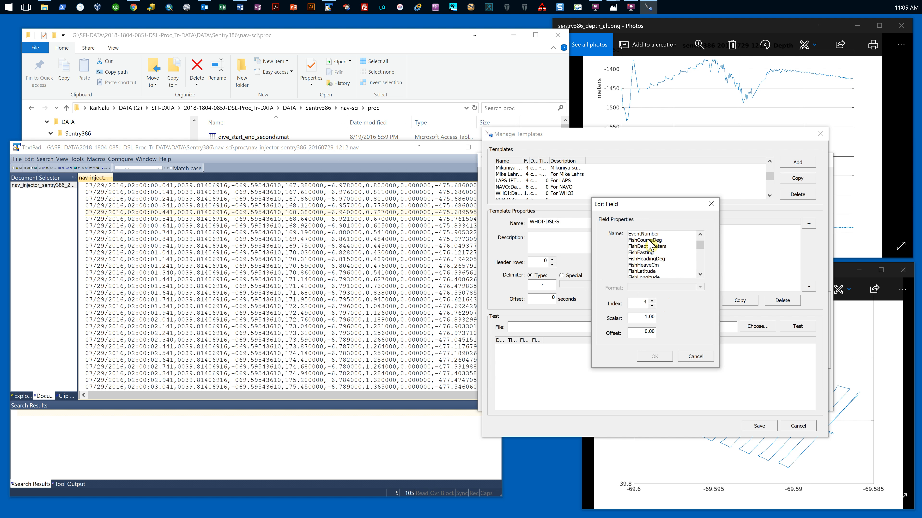
left_click(650, 259)
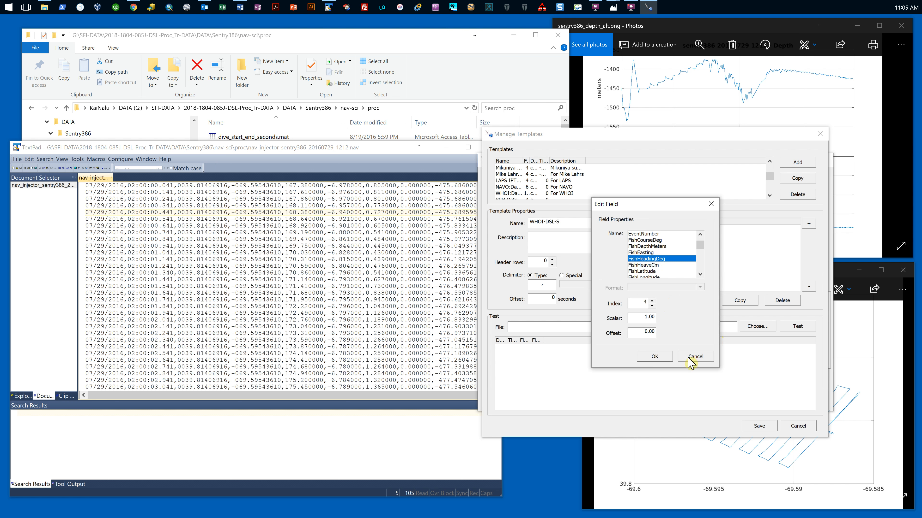
left_click(655, 357)
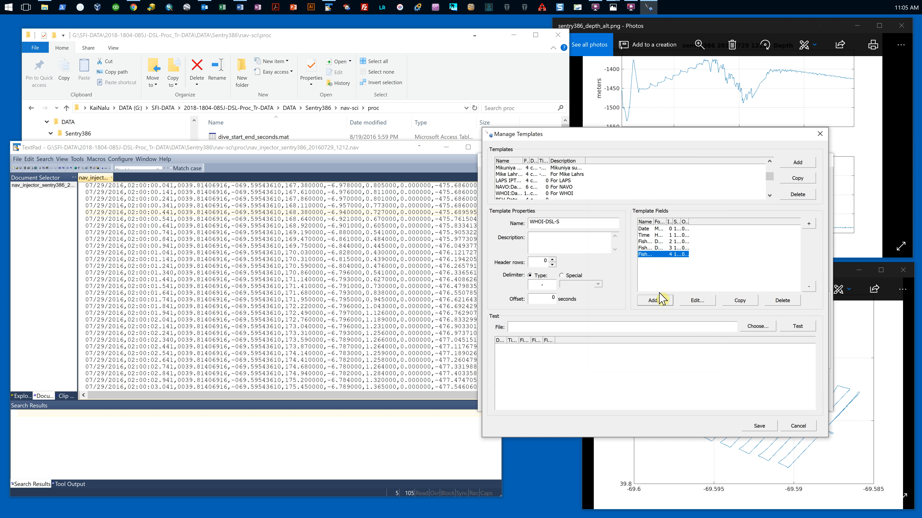
Step: Add a FishPitch field at index 5 to the WHOI-DSL-S template
left_click(655, 300)
scroll(653, 261, "down", 3)
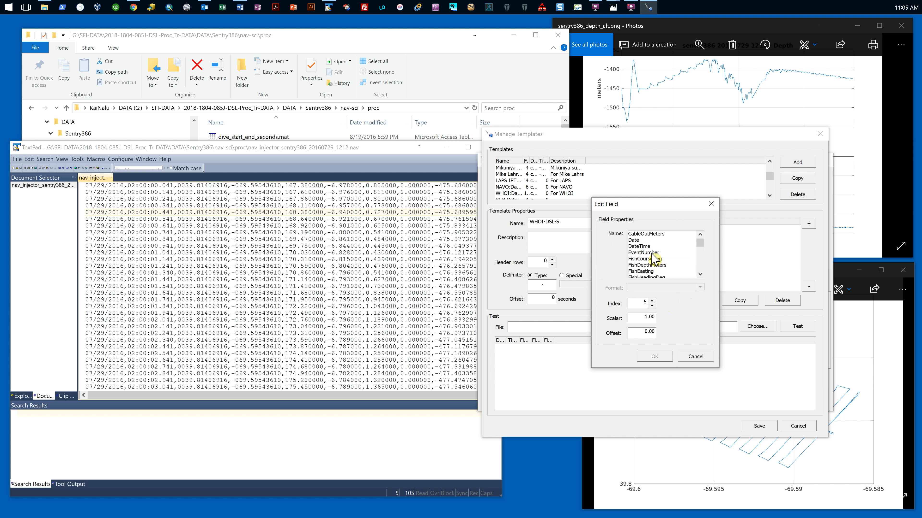
scroll(654, 260, "down", 1)
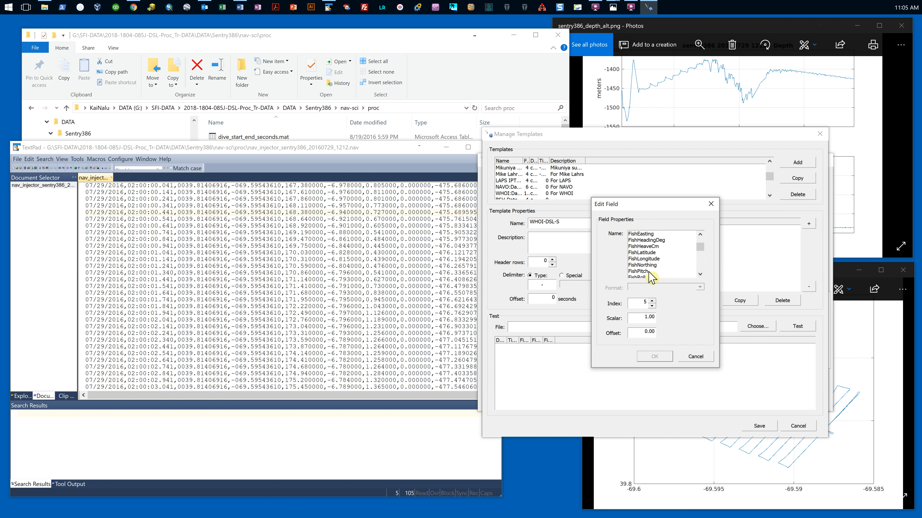
left_click(640, 271)
left_click(664, 358)
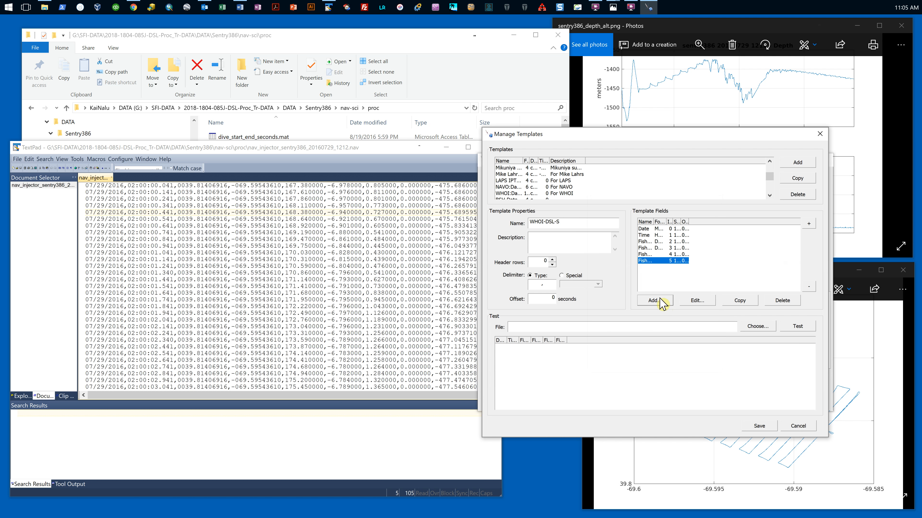
Step: Add a FishRoll field at index 6 to the template
left_click(656, 302)
scroll(652, 260, "down", 2)
scroll(653, 260, "down", 3)
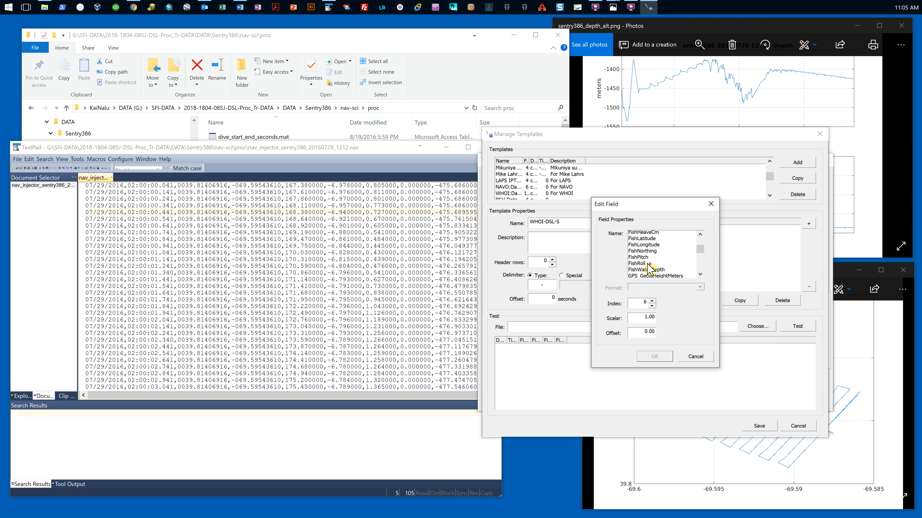
left_click(642, 258)
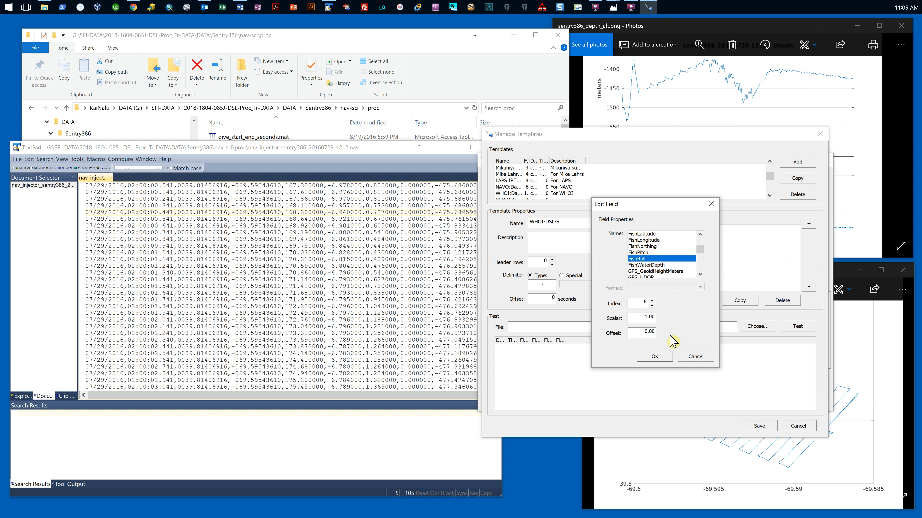
left_click(655, 356)
Step: Add a TowfishAltitude field at index 7 to the template
left_click(655, 301)
scroll(659, 257, "down", 10)
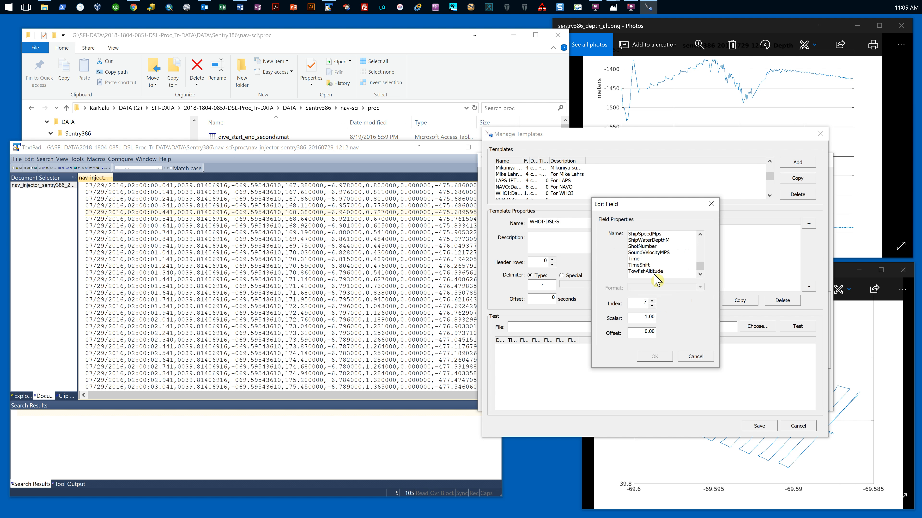
left_click(657, 272)
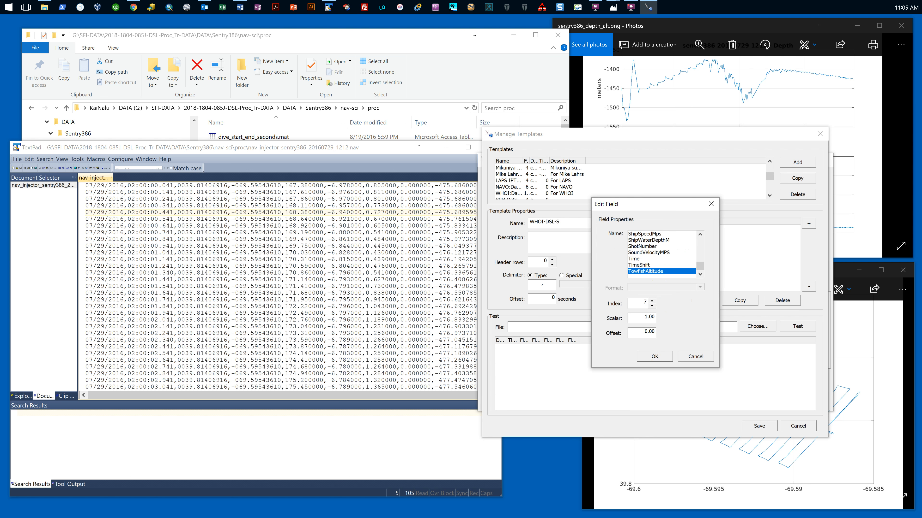
left_click(654, 356)
Step: Add a FishDepthMeters field at index 8 and widen the template field columns so the full names are readable
left_click(659, 304)
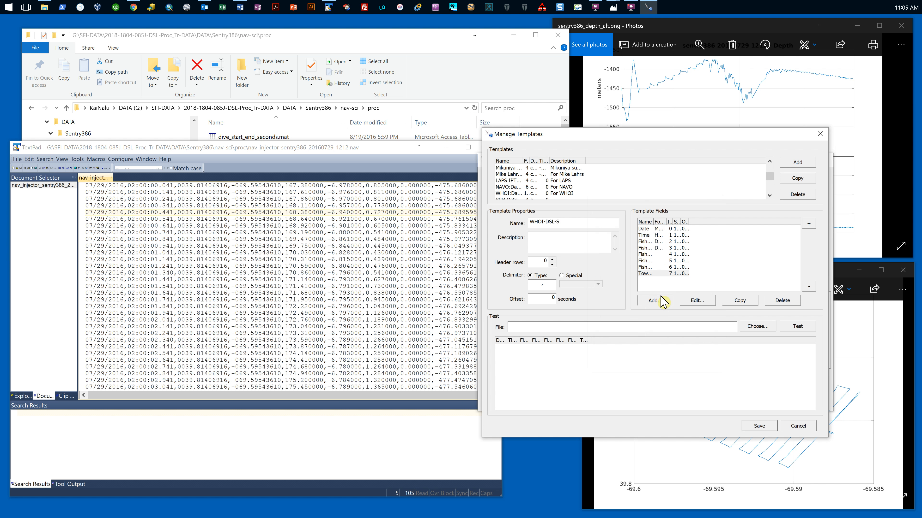
left_click(660, 266)
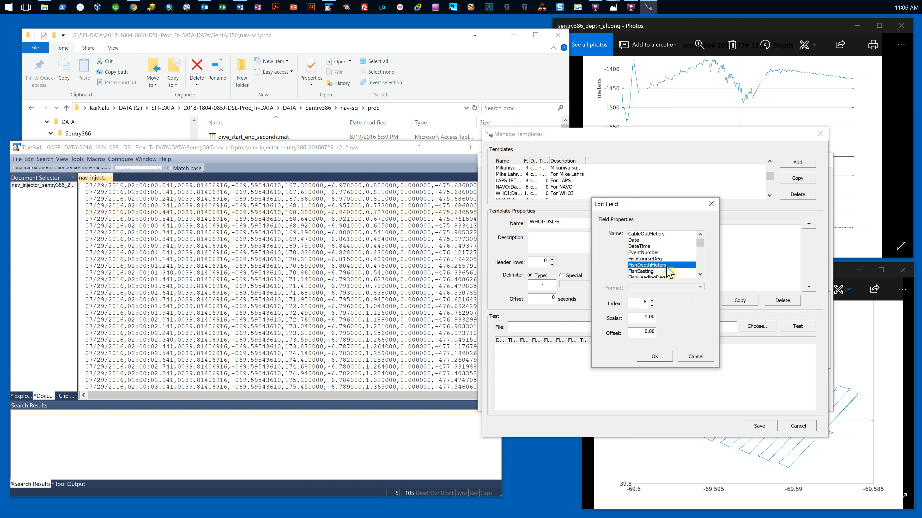
left_click(655, 357)
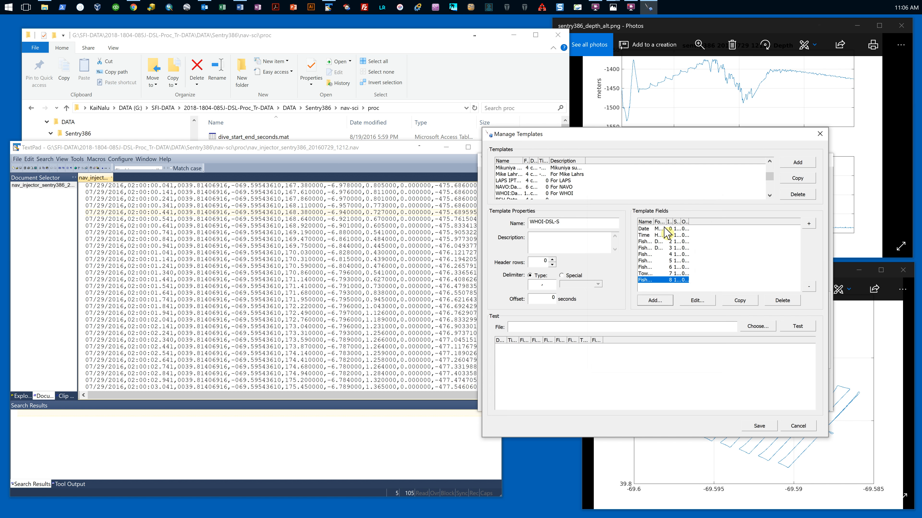
left_click_drag(653, 222, 727, 223)
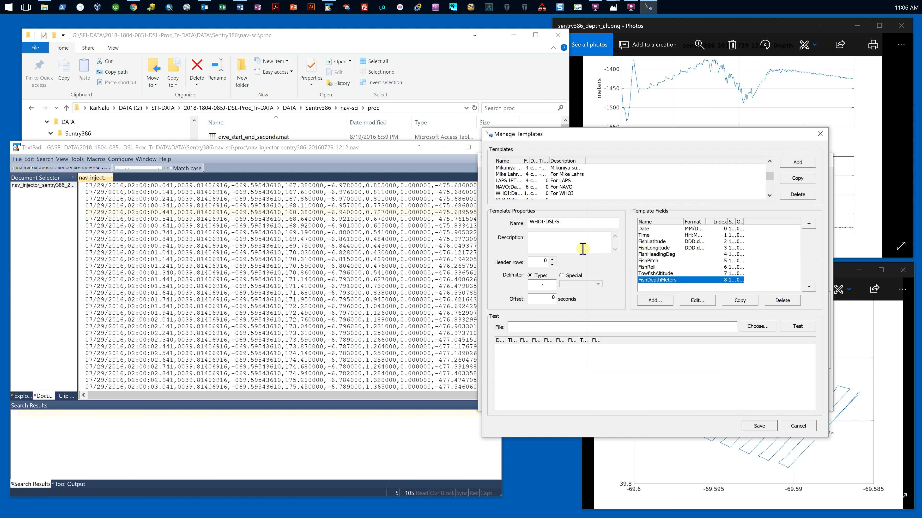
Step: Compare the altitude and depth columns at several times in the TextPad .nav file with the sentry386 depth and altitude plots
left_click(402, 150)
left_click_drag(401, 150, 402, 149)
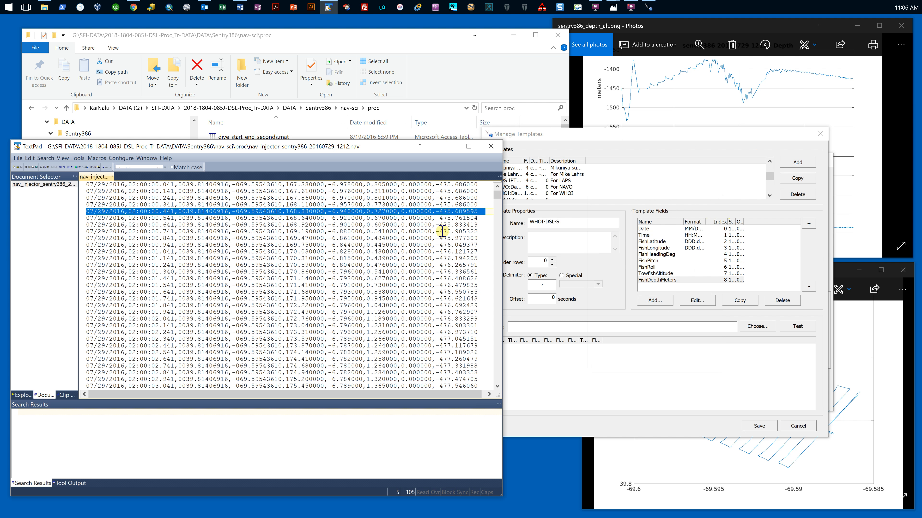
left_click(613, 7)
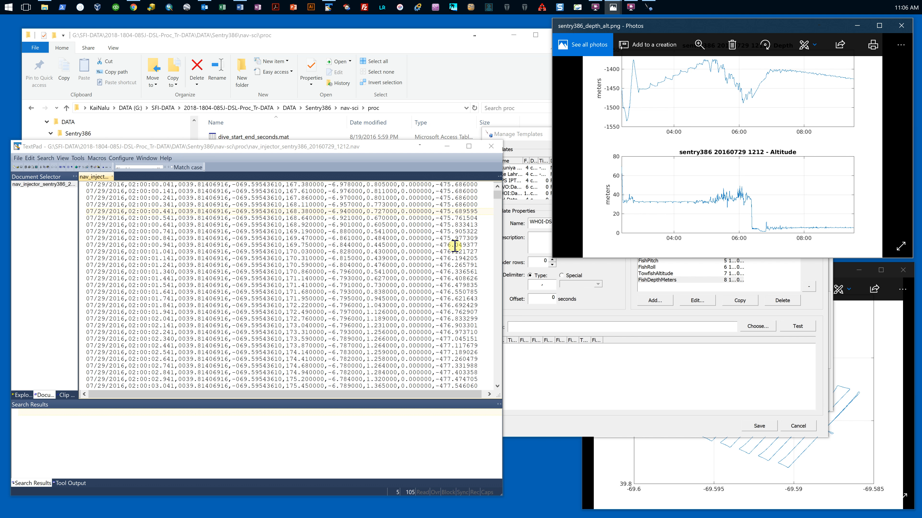
left_click_drag(496, 196, 453, 230)
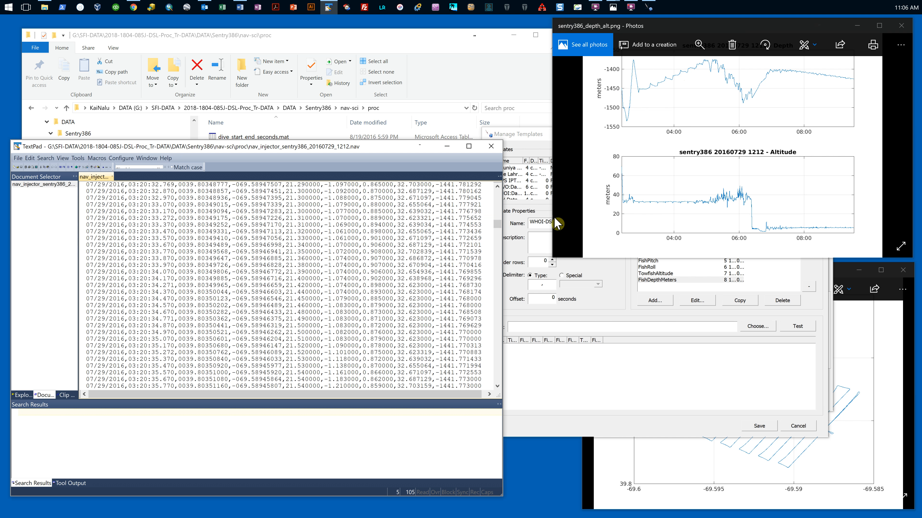
left_click(402, 258)
left_click(601, 131)
left_click_drag(496, 223, 499, 305)
left_click(410, 285)
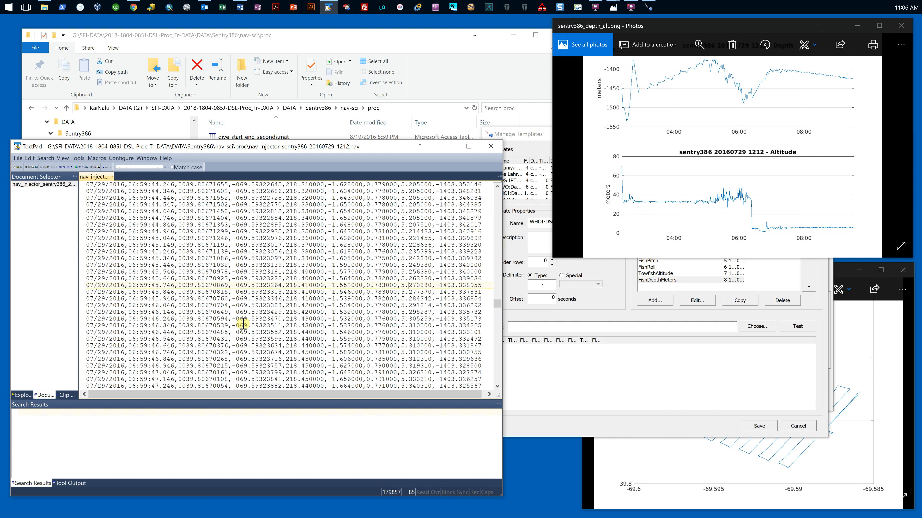
Step: View the sentry386 navigation plot, then close the .nav text file and both plot images
left_click(699, 501)
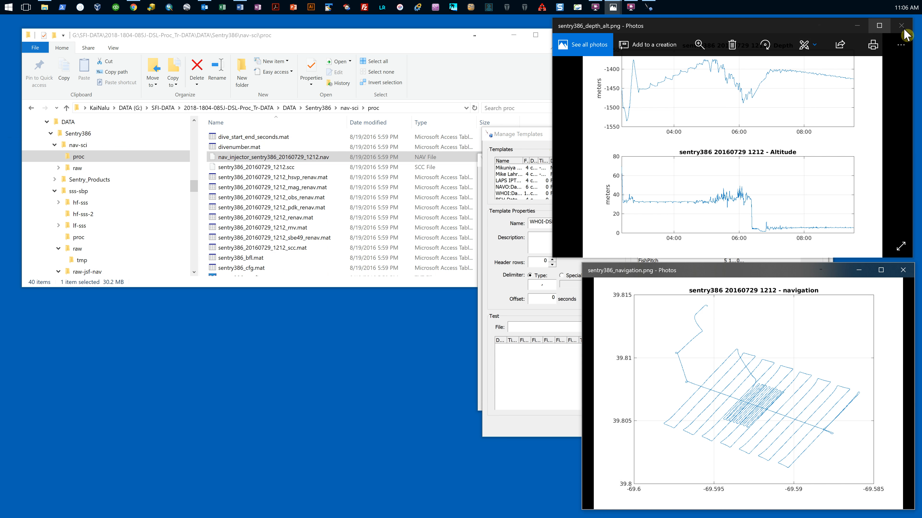
left_click(901, 25)
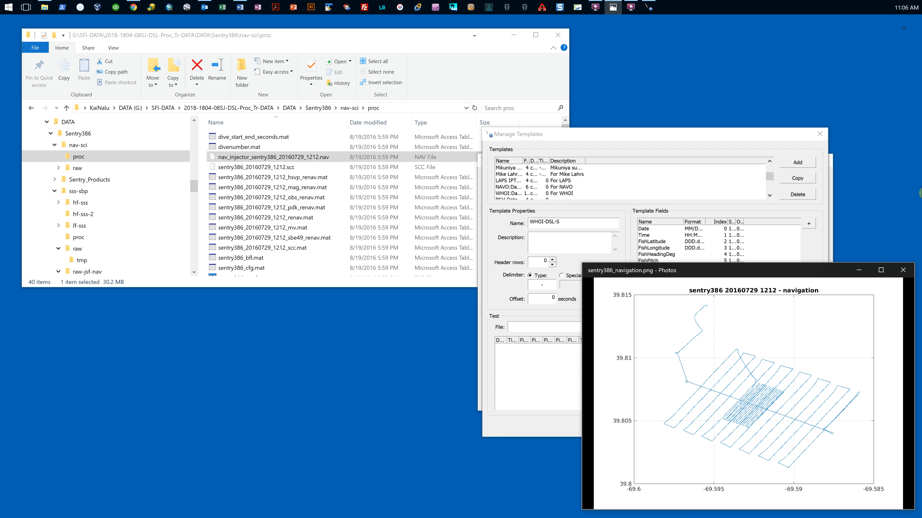
left_click(903, 270)
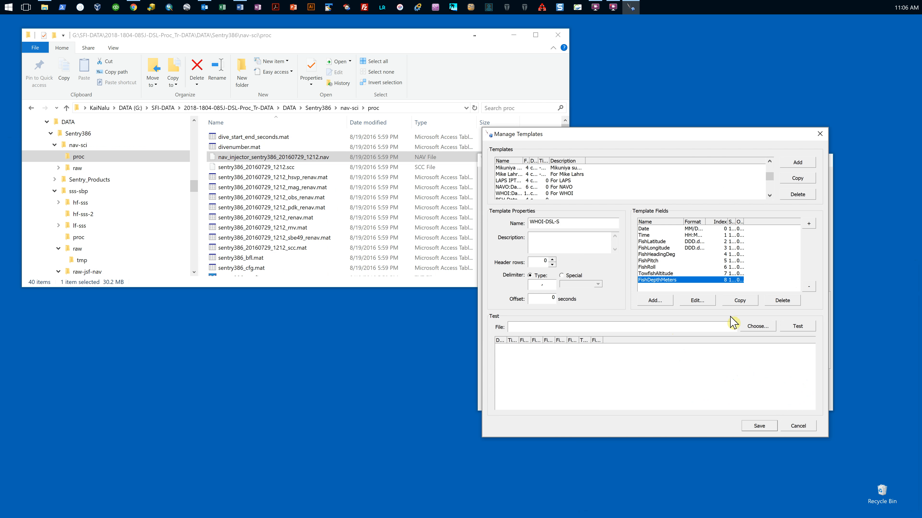
Step: Test the template with nav_injector_sentry386_20160729_1212.nav from the nav-sci\proc folder, showing all file types to find it
left_click(768, 328)
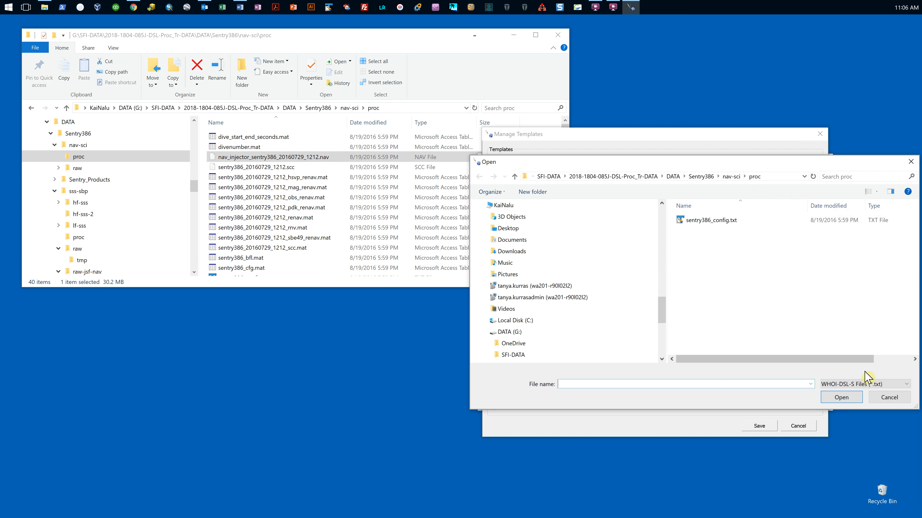
left_click(869, 384)
left_click(853, 401)
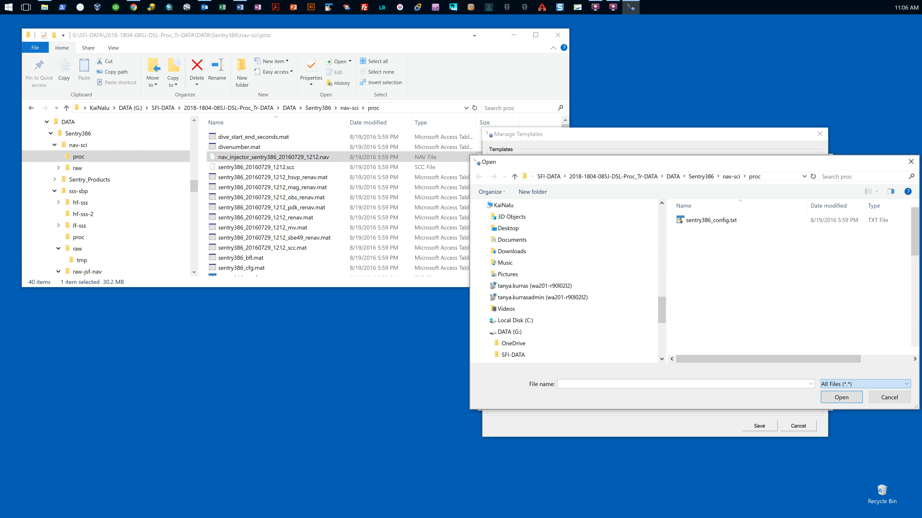
left_click(757, 242)
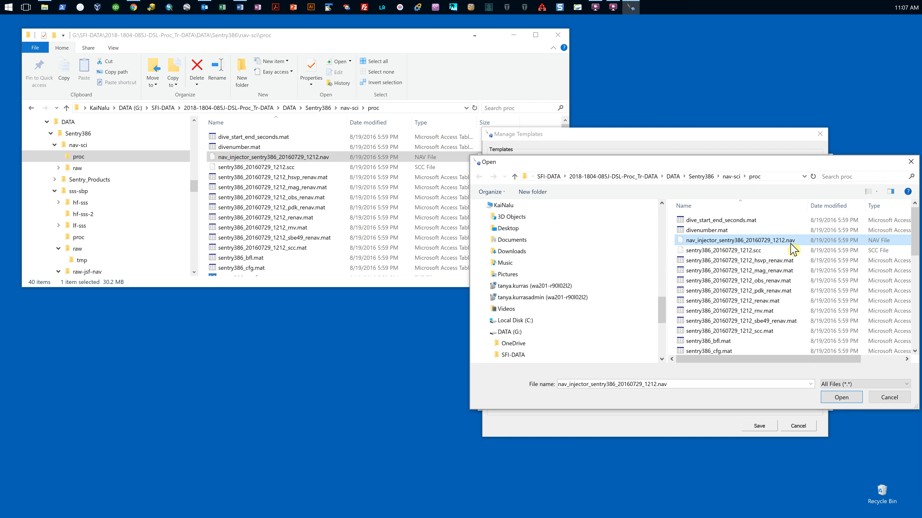
left_click(840, 397)
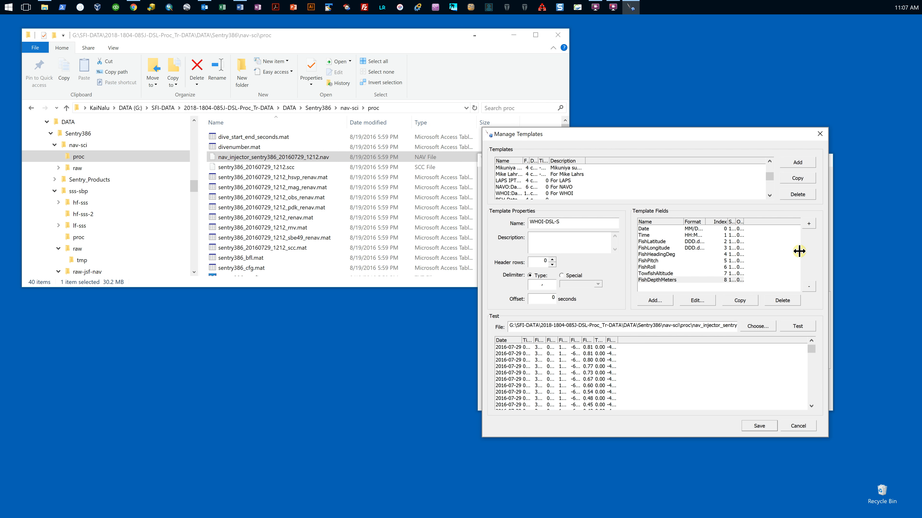
Step: Widen the test result columns from Date through FishDepthMeters and examine the parsed navigation values
double_click(533, 341)
double_click(565, 340)
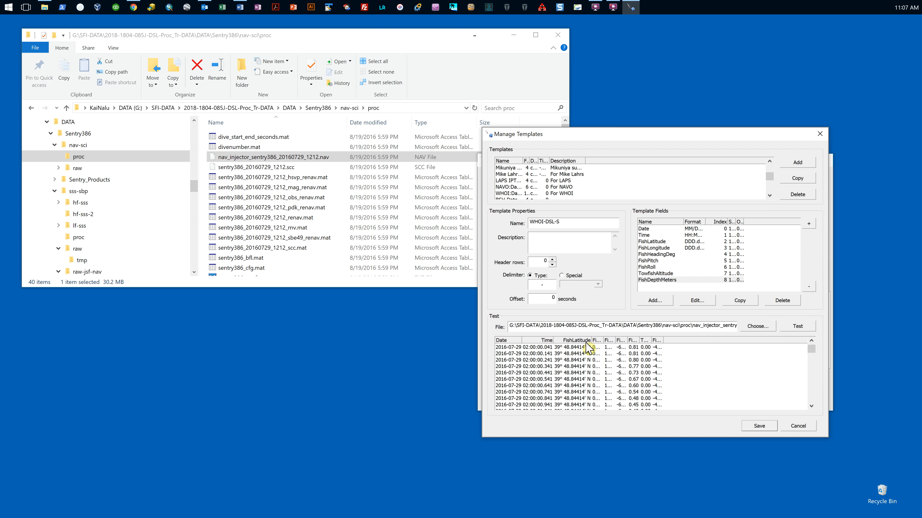
left_click_drag(590, 339, 591, 340)
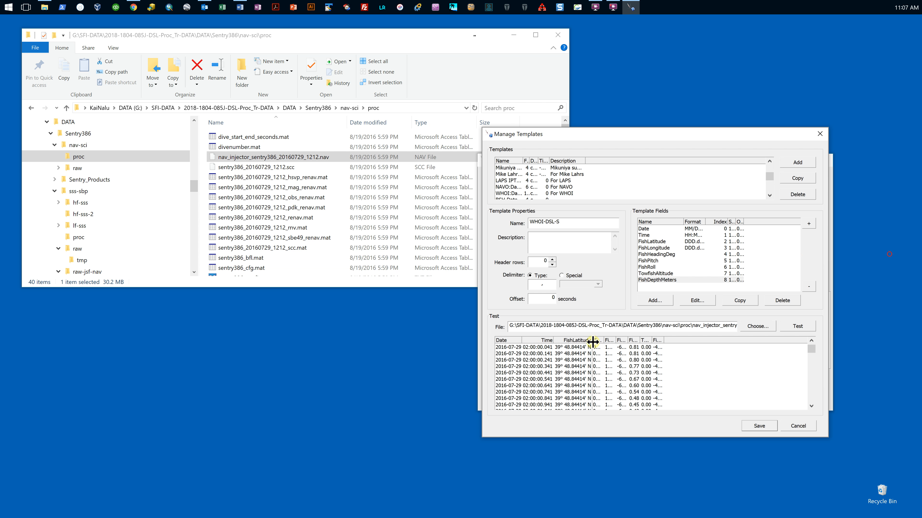
double_click(604, 341)
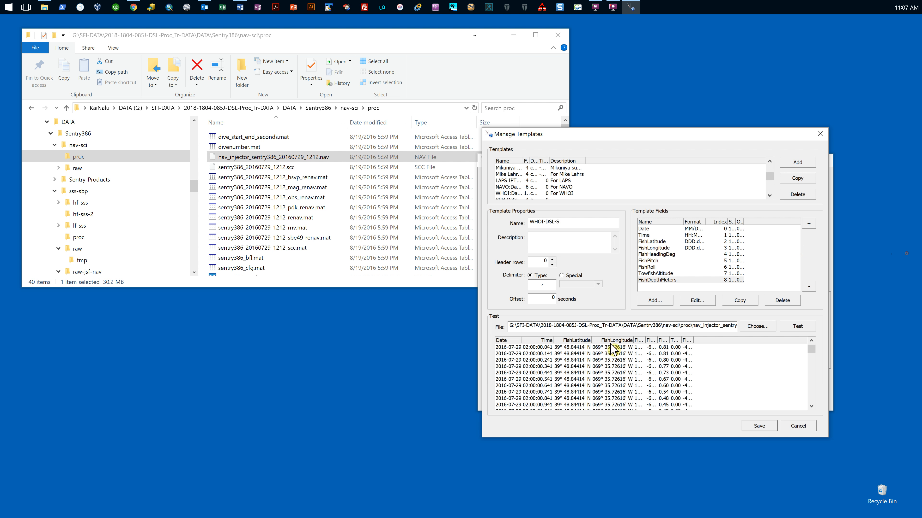
double_click(645, 341)
left_click_drag(649, 340, 781, 351)
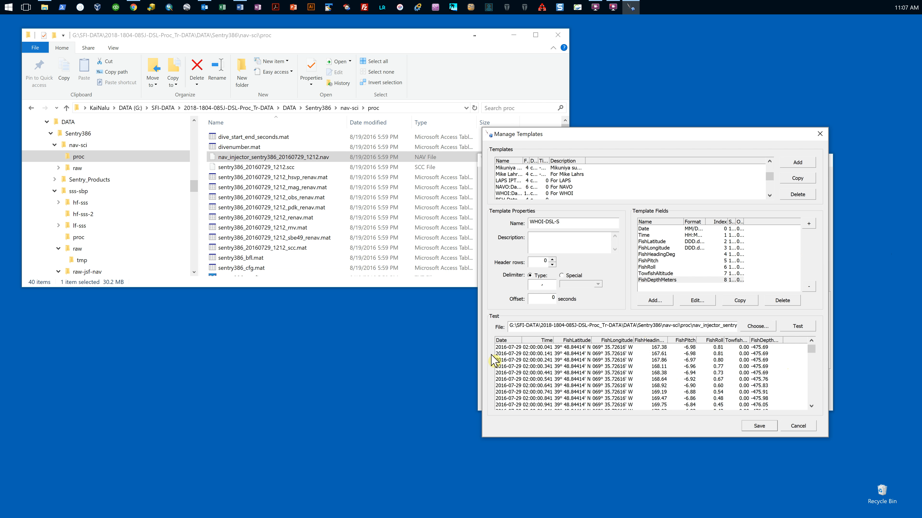
left_click_drag(523, 343, 572, 342)
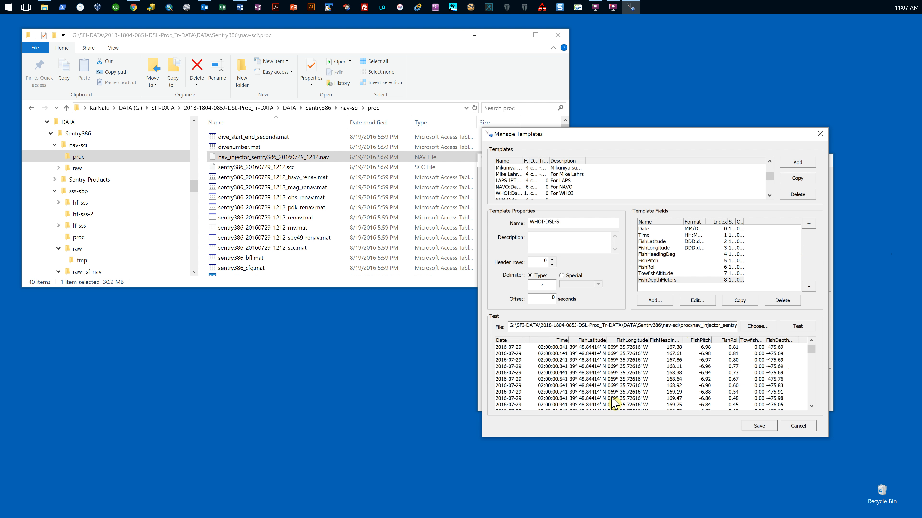
Step: Save the template changes and select WHOI-DSL-S as the navigation file template
left_click(759, 426)
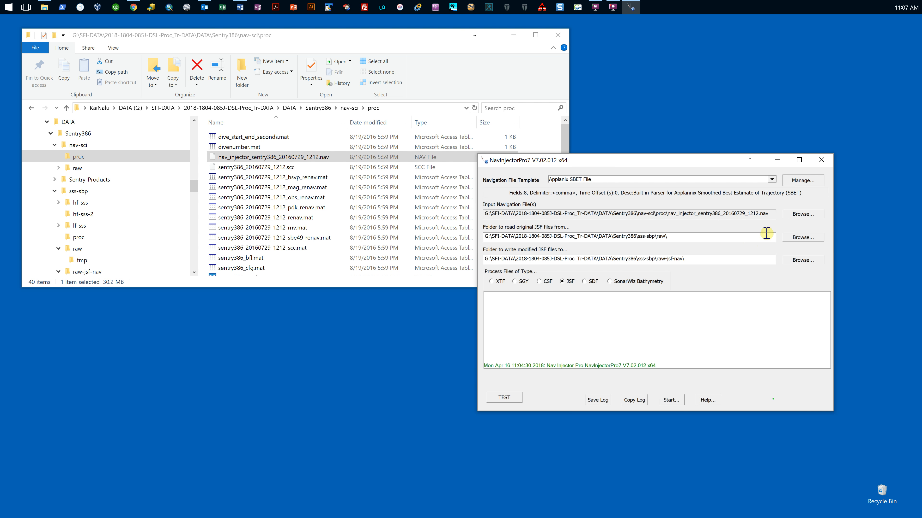
left_click(683, 182)
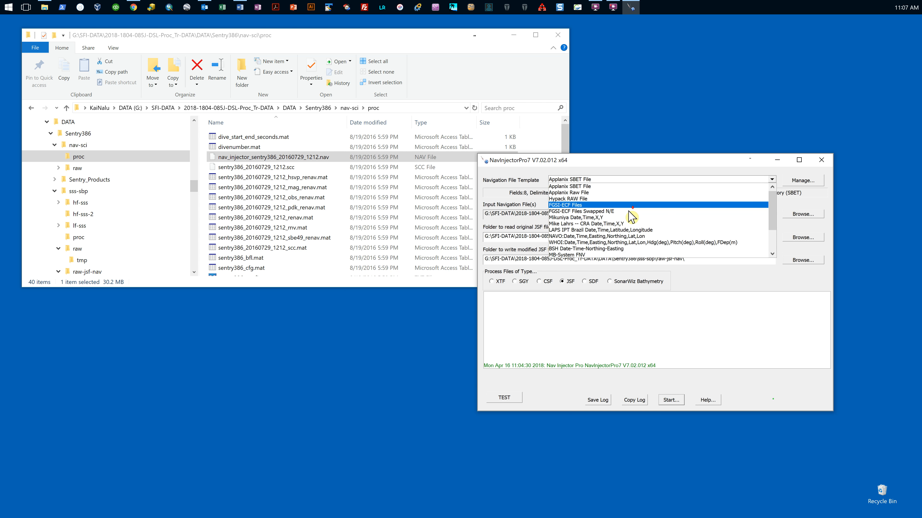
scroll(627, 218, "down", 3)
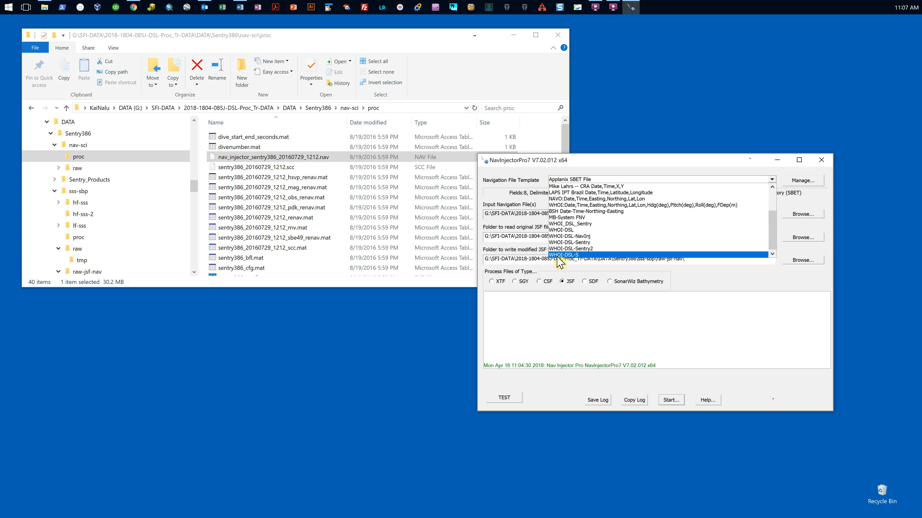
left_click(577, 254)
Step: Set nav_injector_sentry386_20160729_1212.nav as the input navigation file
left_click(803, 214)
left_click(702, 253)
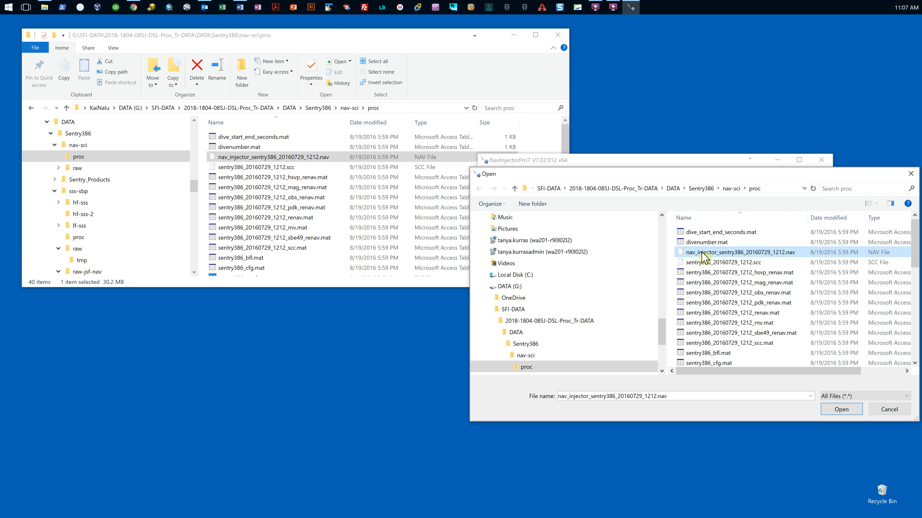
left_click(840, 410)
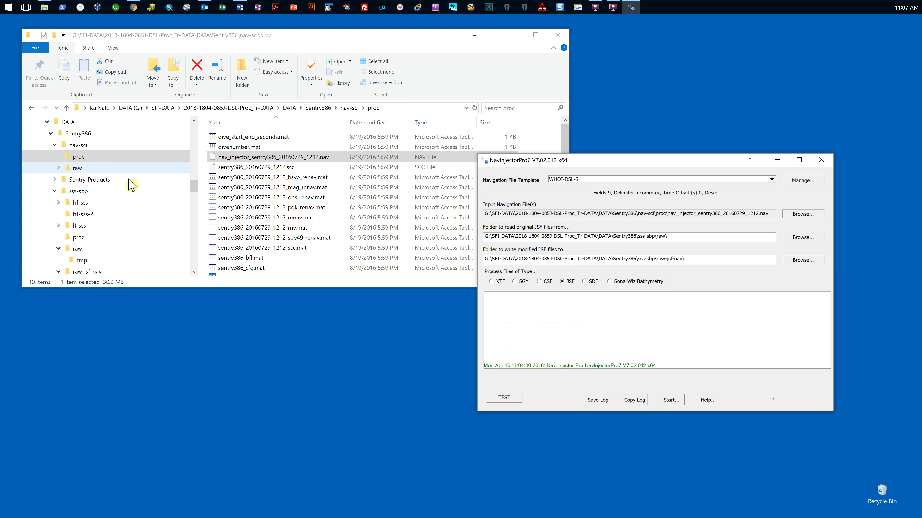
Step: Locate the raw folder under Sentry386\sss-sbp and set it as the folder to read the original JSF files from
left_click(78, 196)
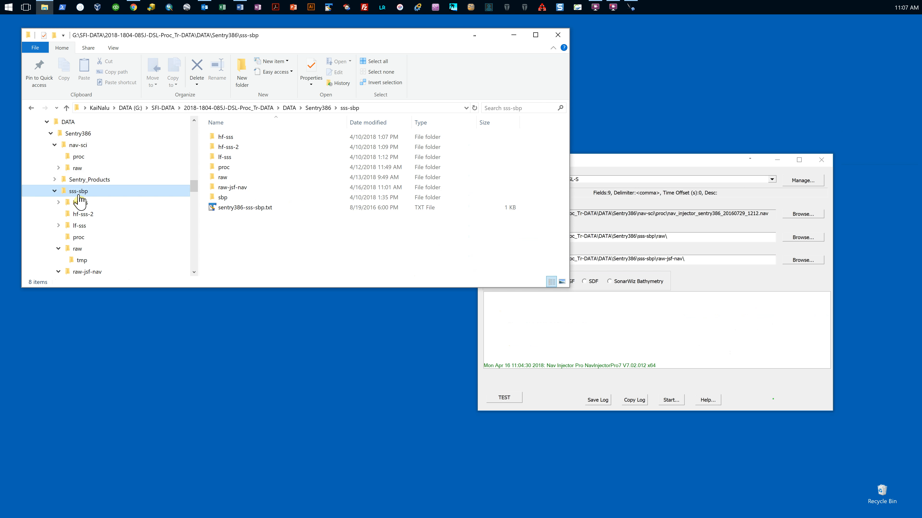
double_click(220, 177)
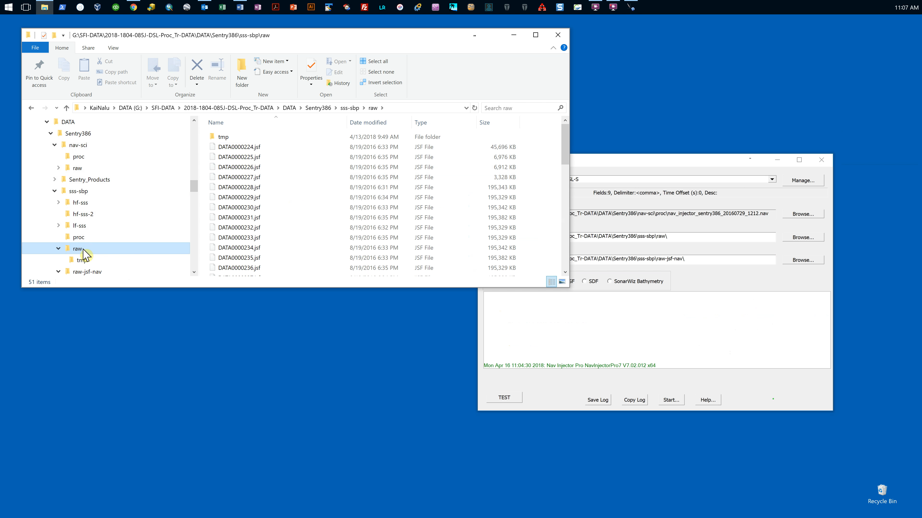
left_click(803, 237)
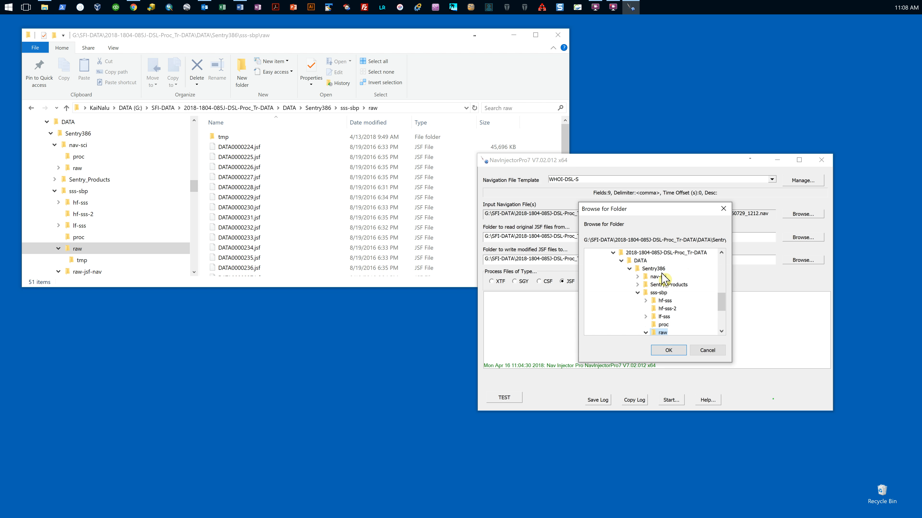
left_click(663, 293)
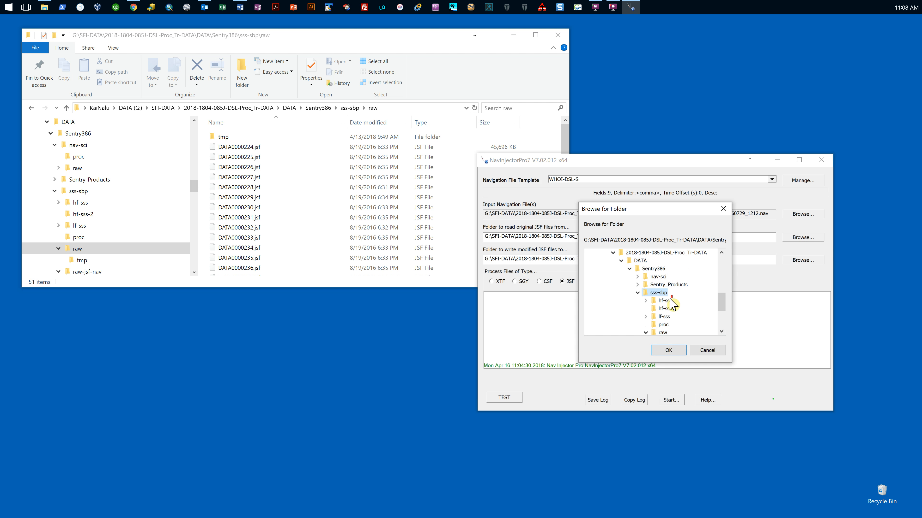
scroll(671, 304, "down", 2)
left_click(663, 285)
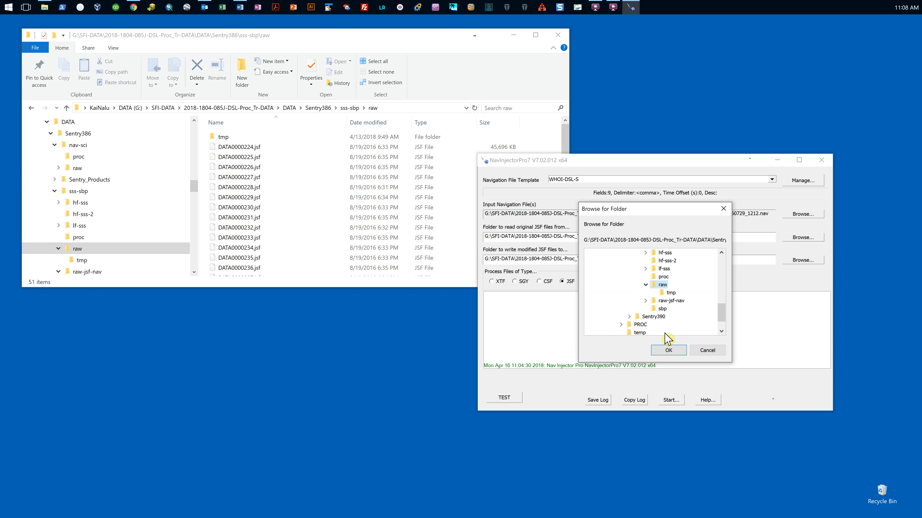
left_click(668, 350)
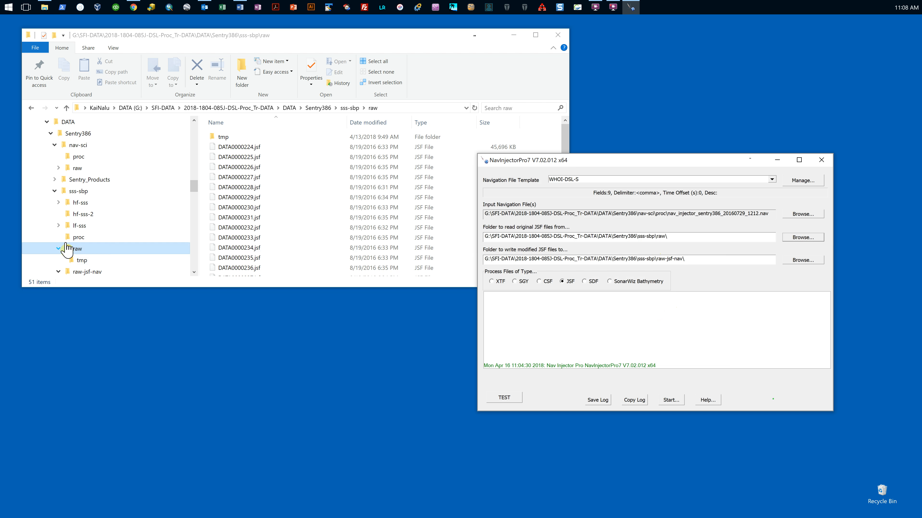
Step: Locate the raw-jsf-nav folder under Sentry386\sss-sbp and set it as the folder to write the modified JSF files to
left_click(349, 108)
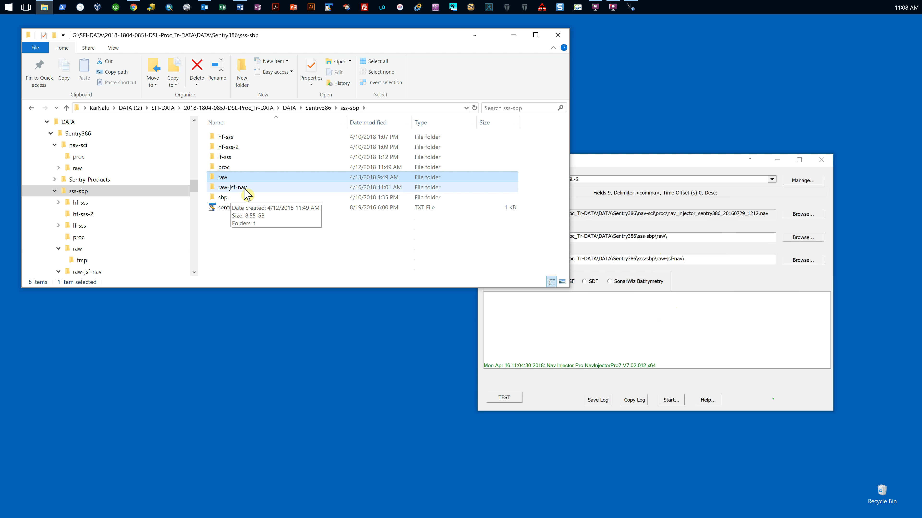
left_click(794, 260)
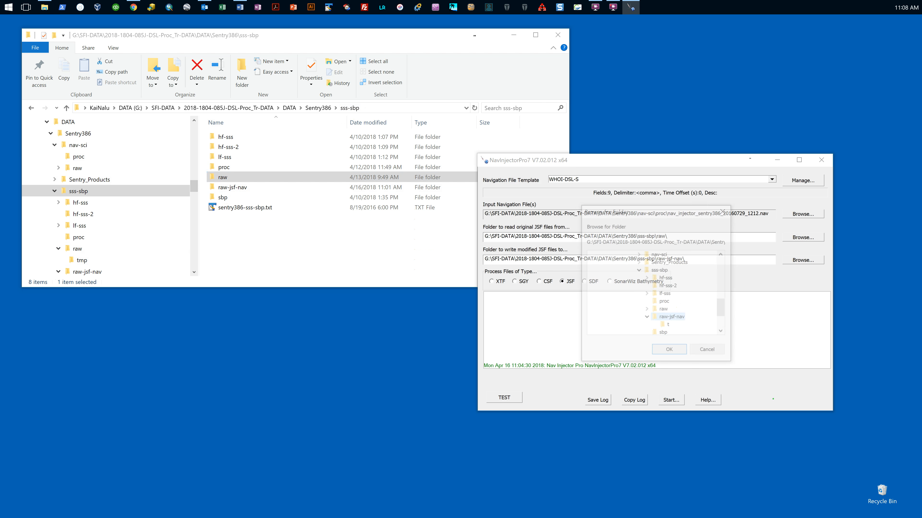
scroll(658, 272, "up", 1)
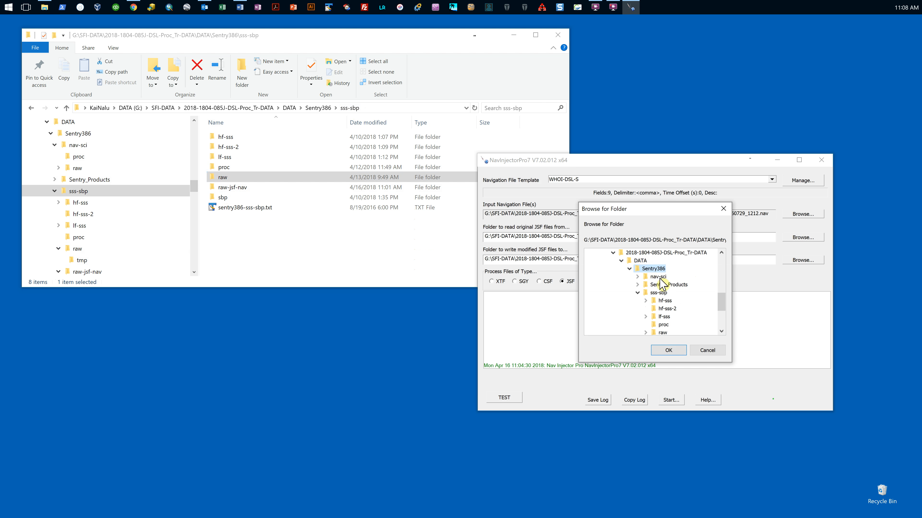
left_click(665, 293)
scroll(671, 299, "down", 1)
scroll(673, 301, "down", 1)
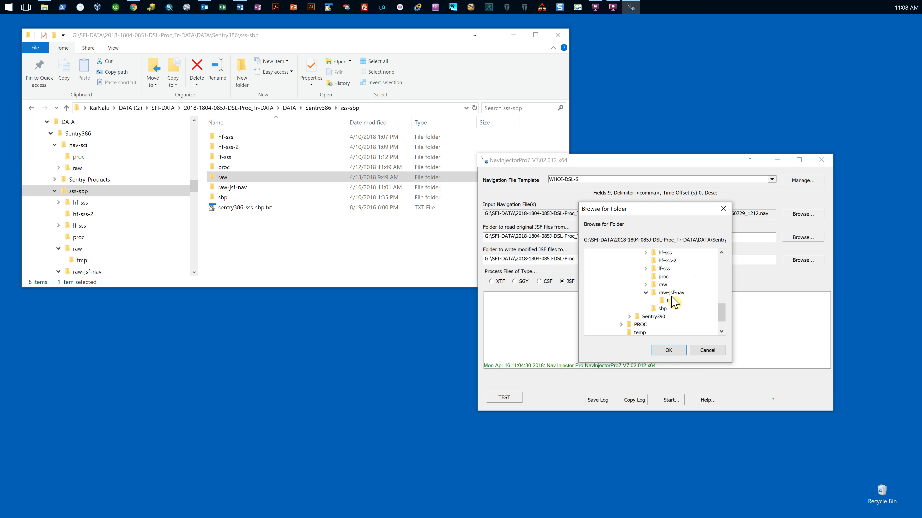
left_click(669, 293)
left_click(669, 350)
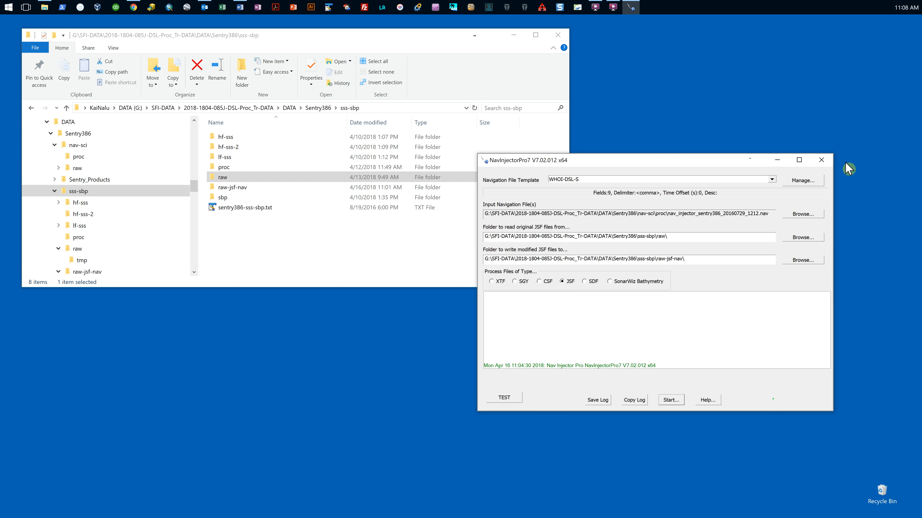
Step: Start the injection setup and choose to update the fish position only
left_click(671, 400)
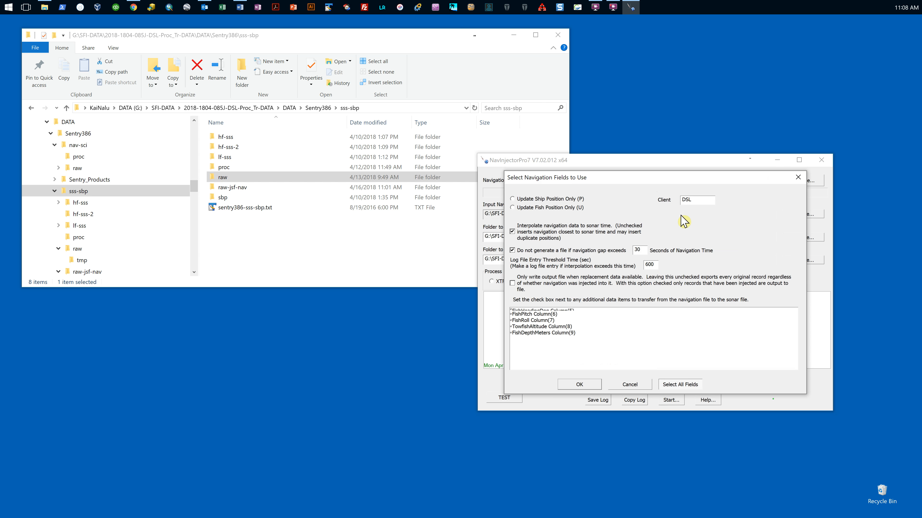
left_click(691, 199)
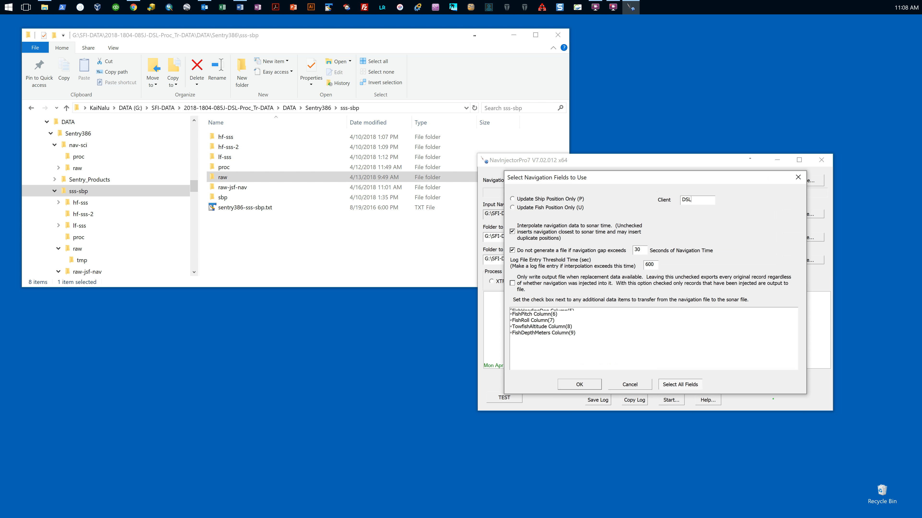
left_click(515, 209)
Step: Go through the additional navigation fields from FishHeadingDeg to FishDepthMeters and run the injection
left_click(538, 312)
left_click(538, 317)
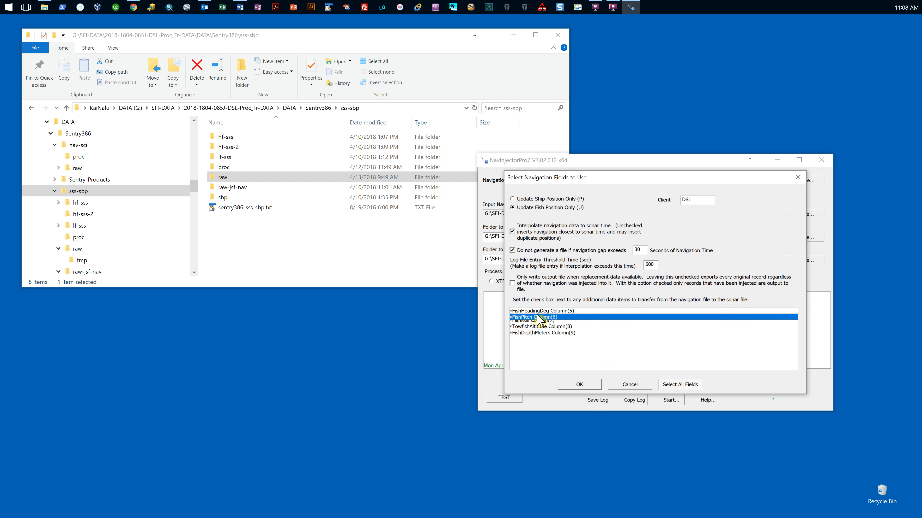
key("Down")
key("Down")
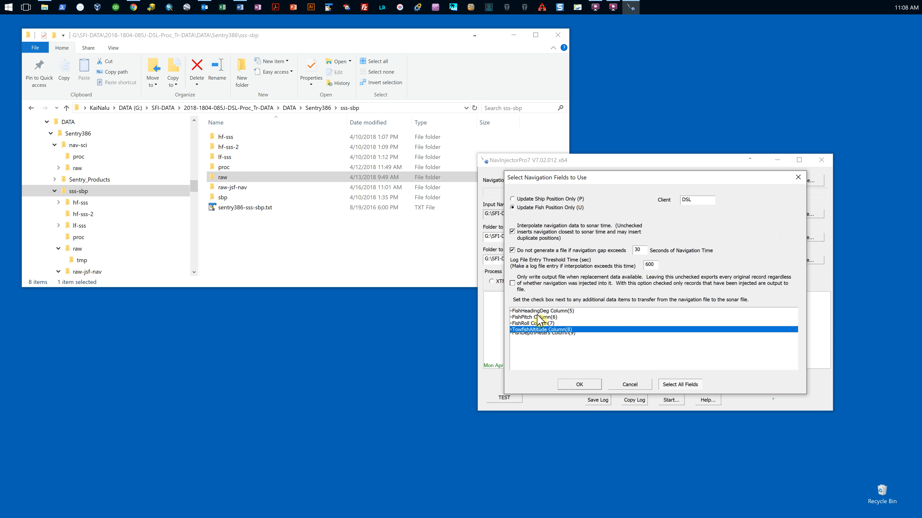
key("Down")
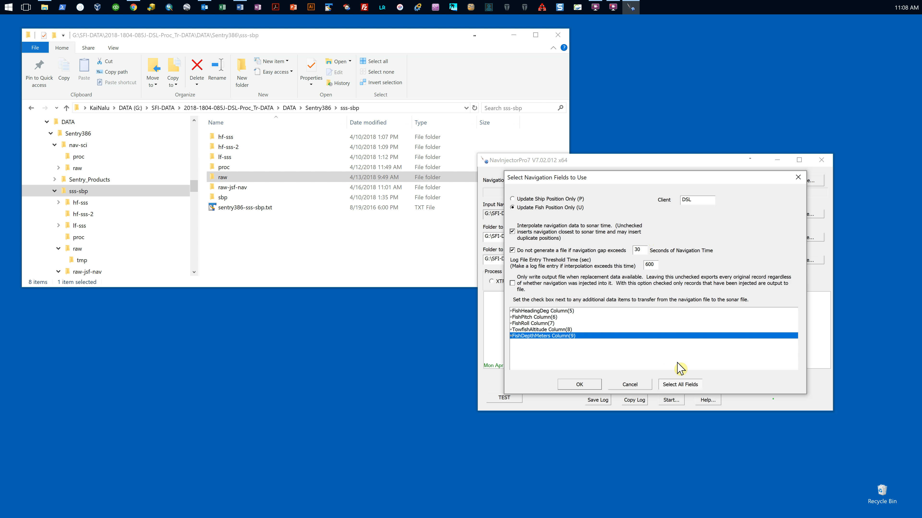
left_click(566, 386)
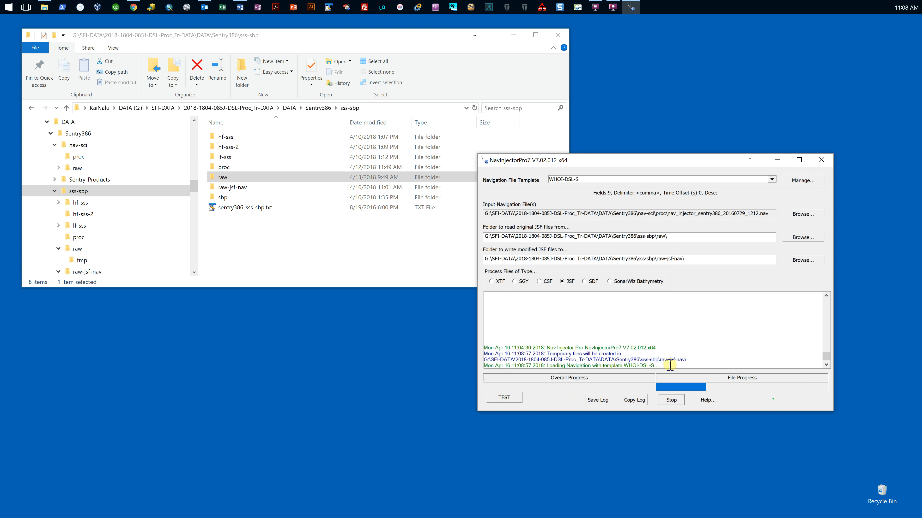
Step: Open the source raw folder and examine the processing log entries for DATA0000228.jsf and DATA0000229.jsf
double_click(221, 178)
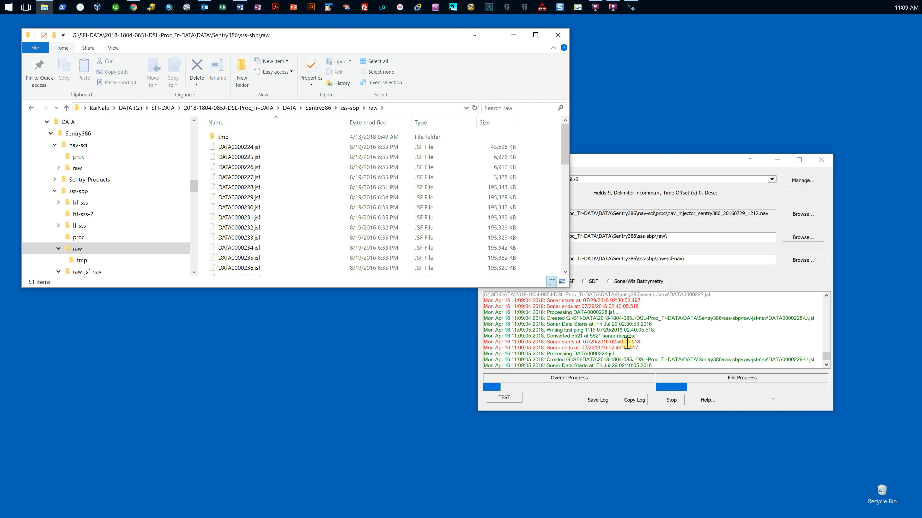
left_click(796, 317)
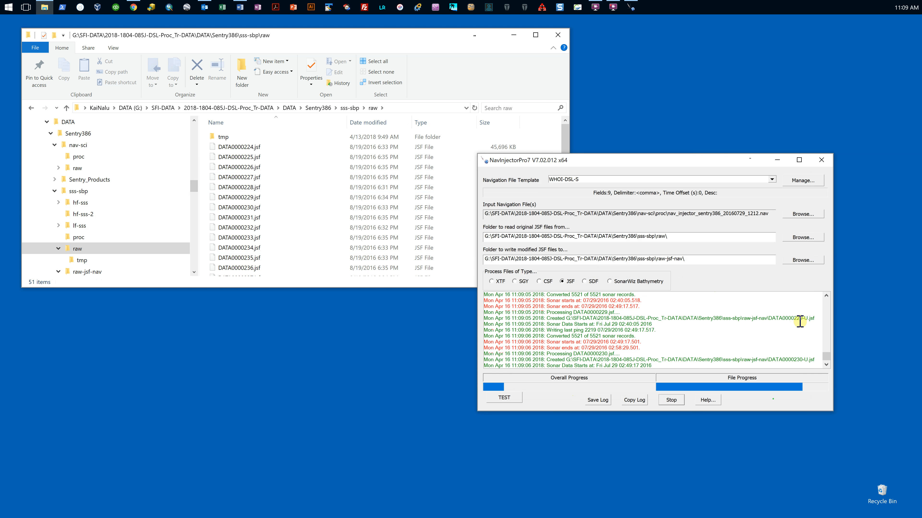
scroll(826, 324, "up", 3)
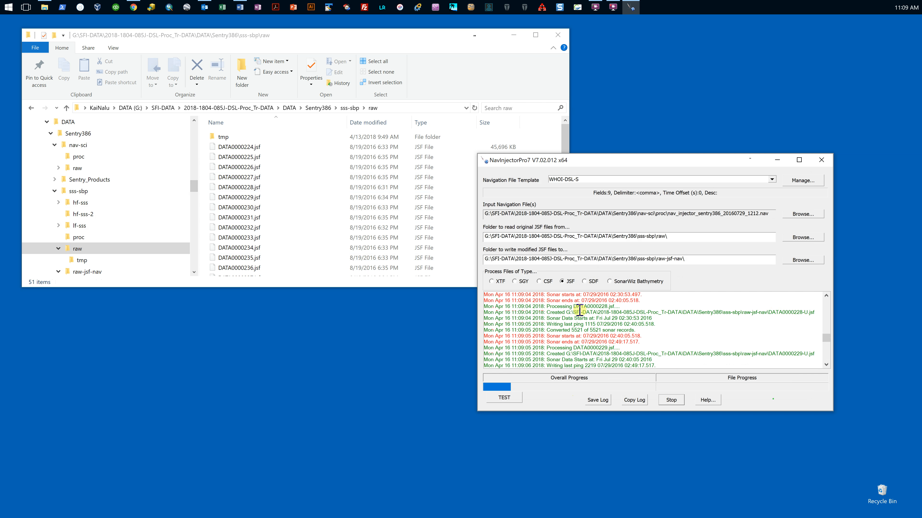
Step: Compare the sizes of raw files DATA0000224.jsf through DATA0000227.jsf with DATA0000228.jsf, and open the raw-jsf-nav output folder
left_click(313, 206)
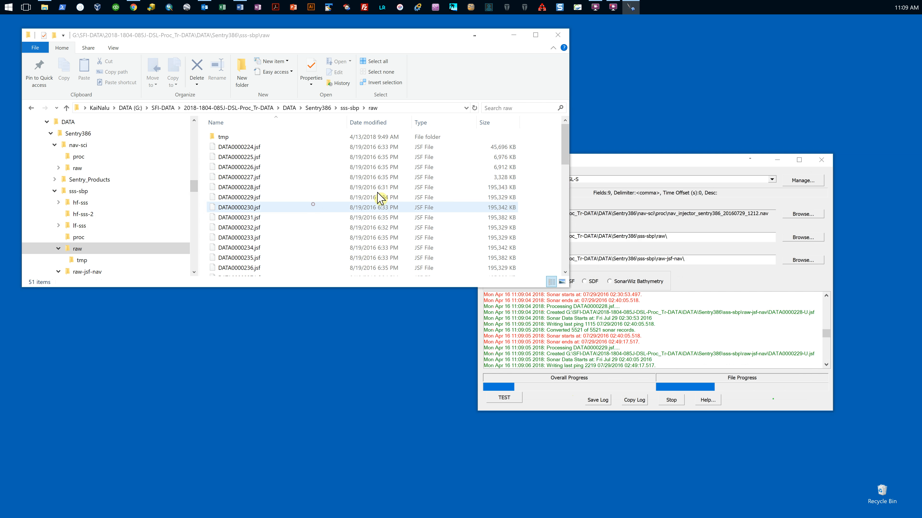
left_click(491, 148)
left_click(497, 173)
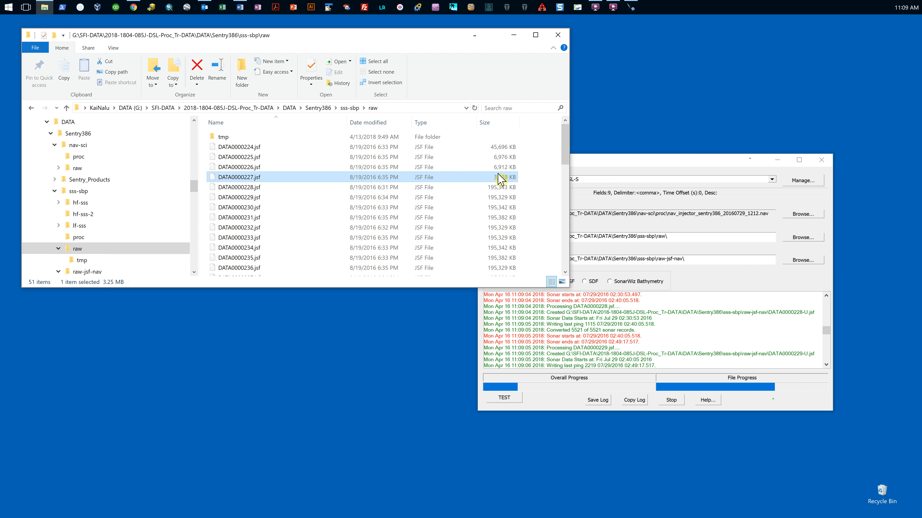
left_click(500, 148, "shift")
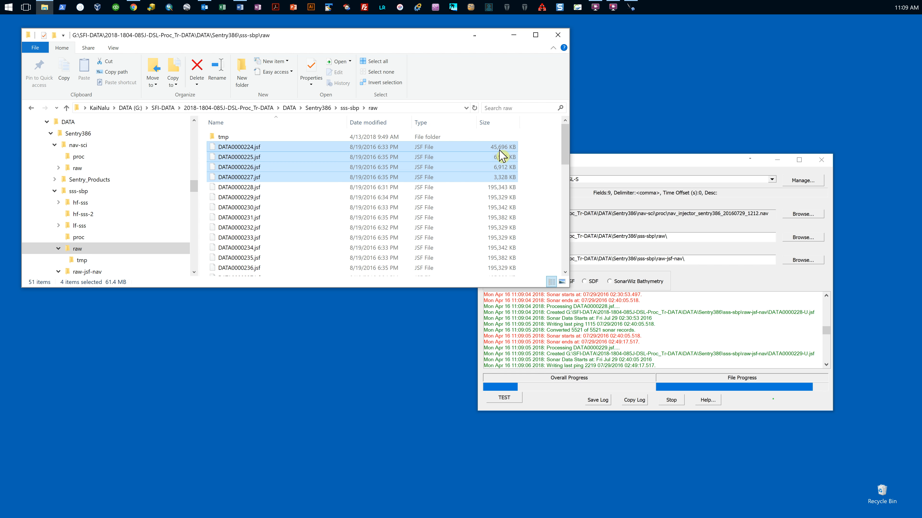
left_click(319, 189)
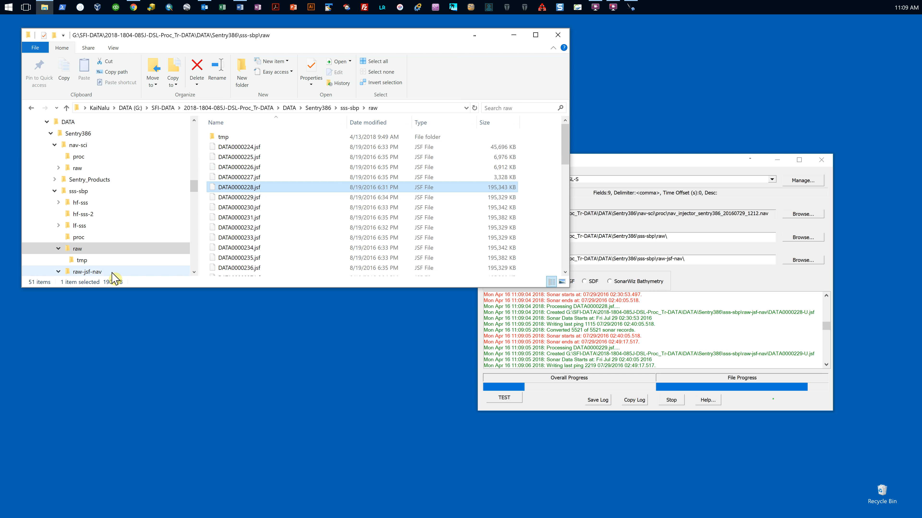
left_click(95, 272)
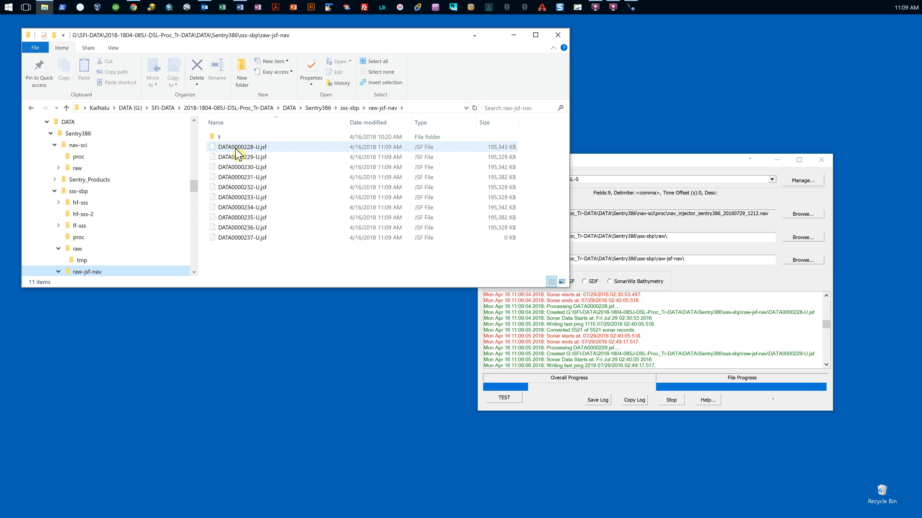